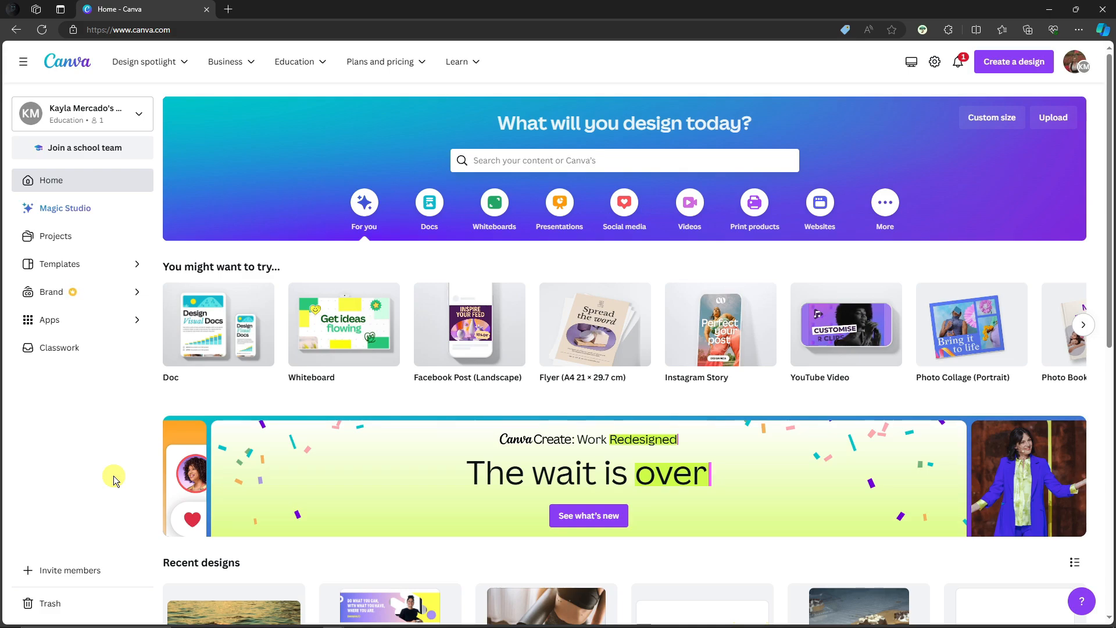
Create a new Instagram Post (Square) design and close the Home tab.
click(1007, 68)
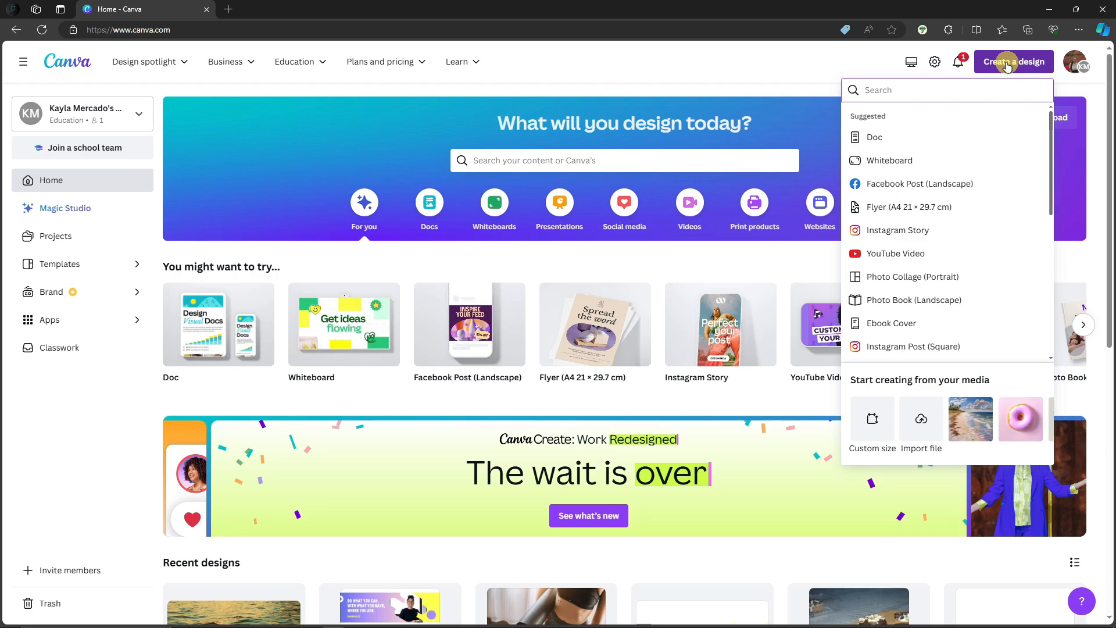
click(895, 348)
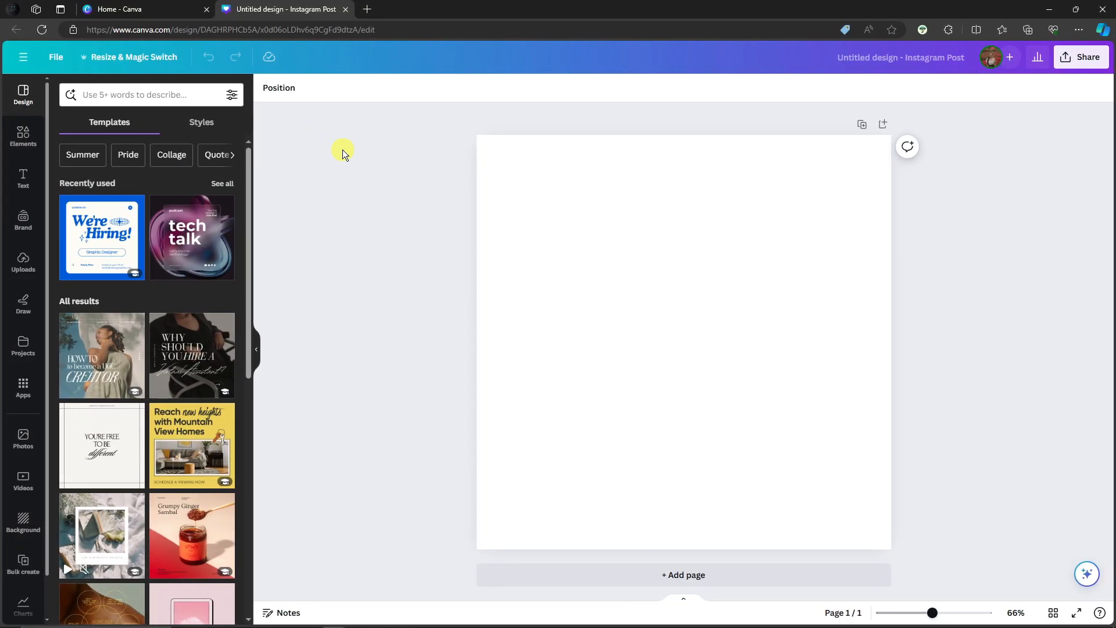
click(206, 9)
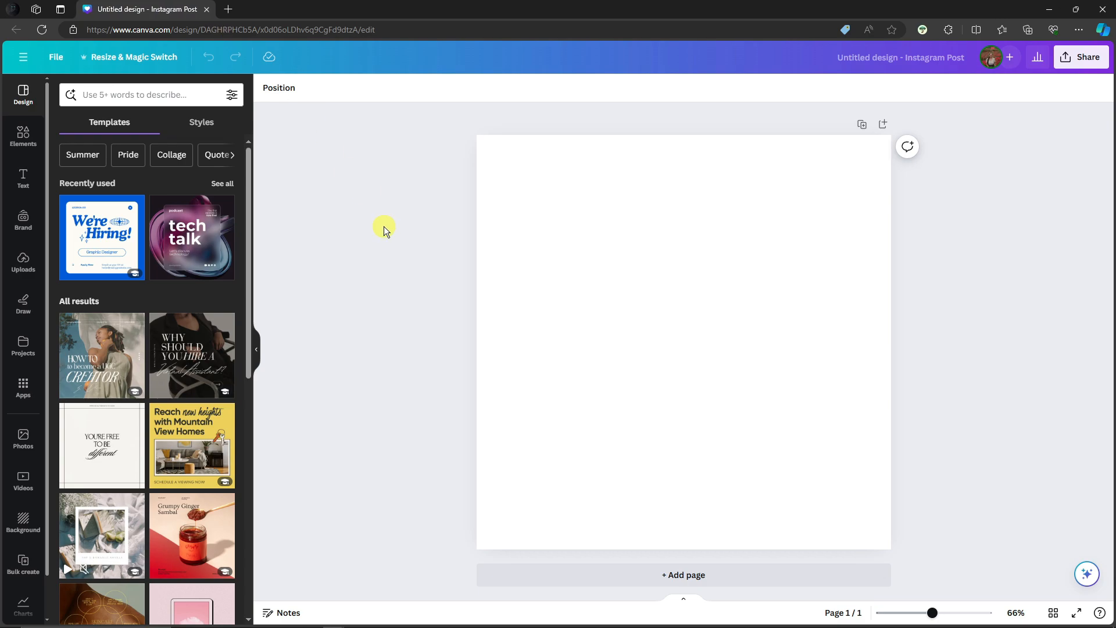
Upload the pexels image file from the Downloads folder and place it against the page's upper-left corner.
click(14, 272)
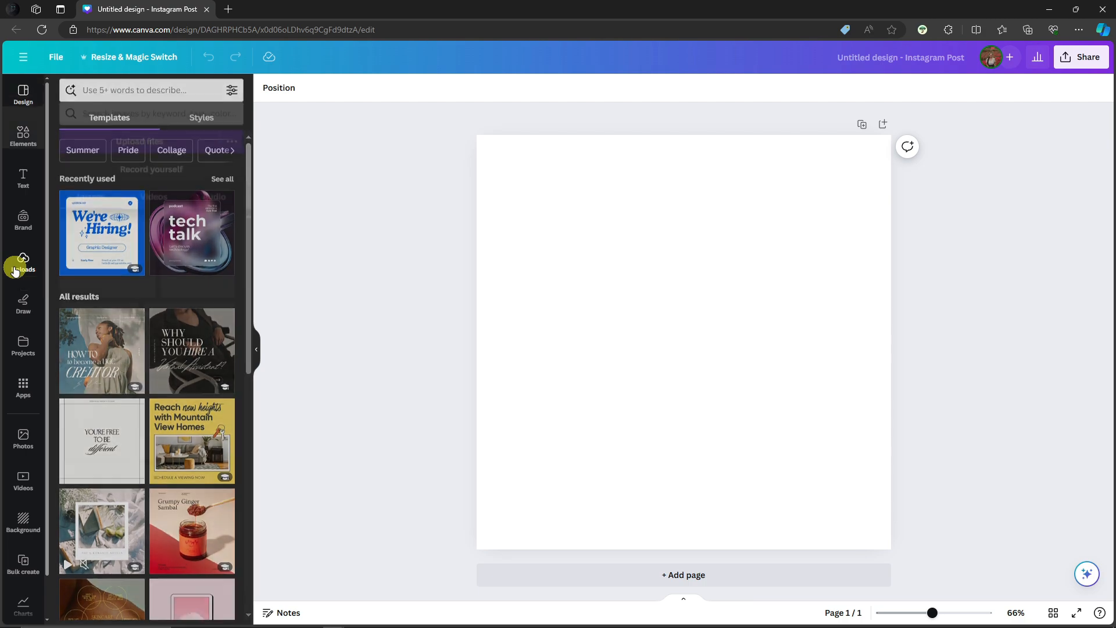
click(142, 126)
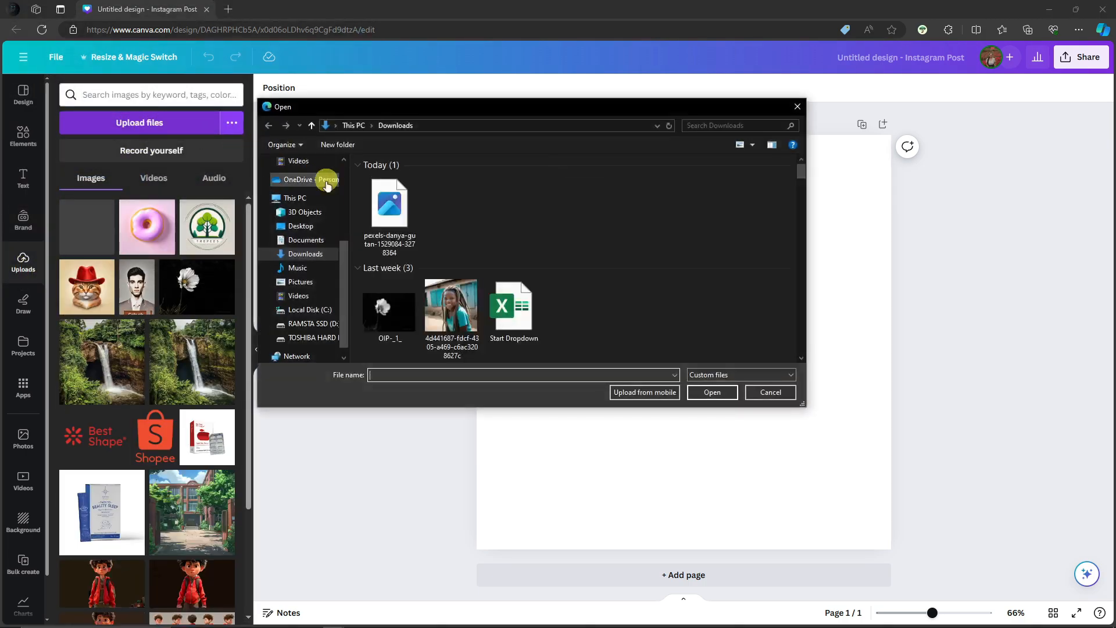
double_click(409, 225)
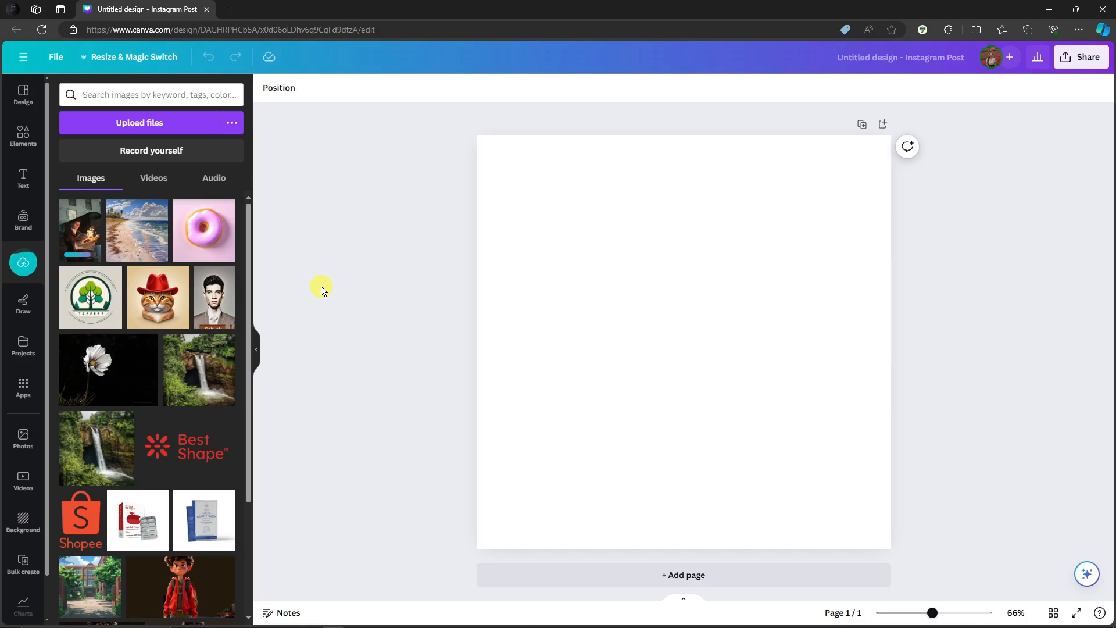
drag(86, 255, 590, 229)
drag(679, 316, 581, 269)
drag(686, 453, 953, 546)
drag(678, 414, 700, 306)
drag(825, 510, 751, 428)
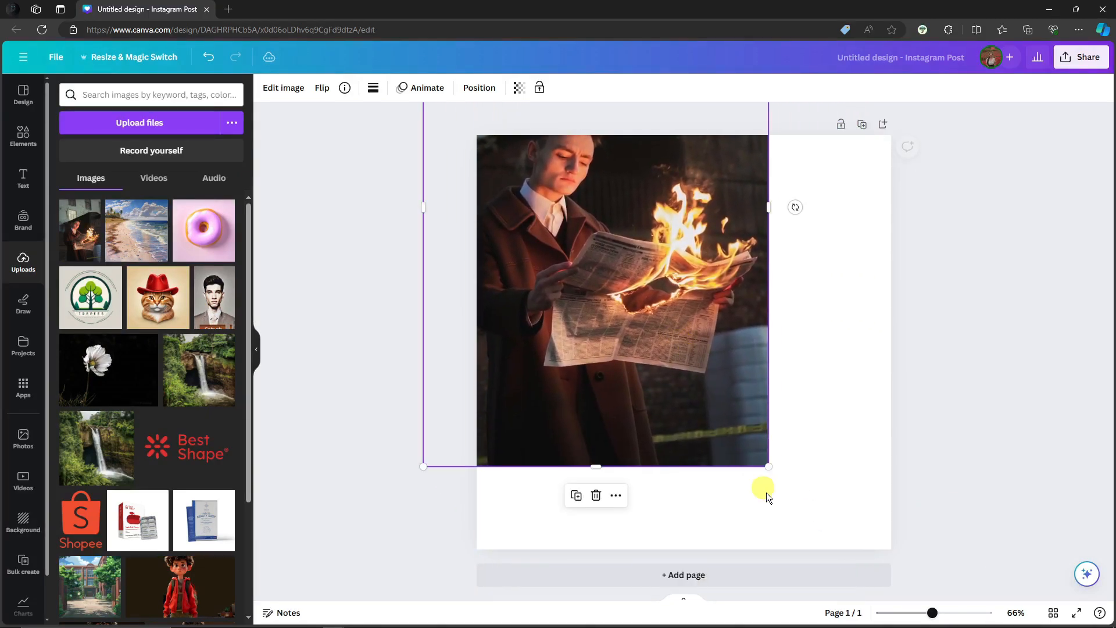
drag(766, 467, 915, 608)
drag(624, 384, 650, 398)
drag(728, 295, 721, 297)
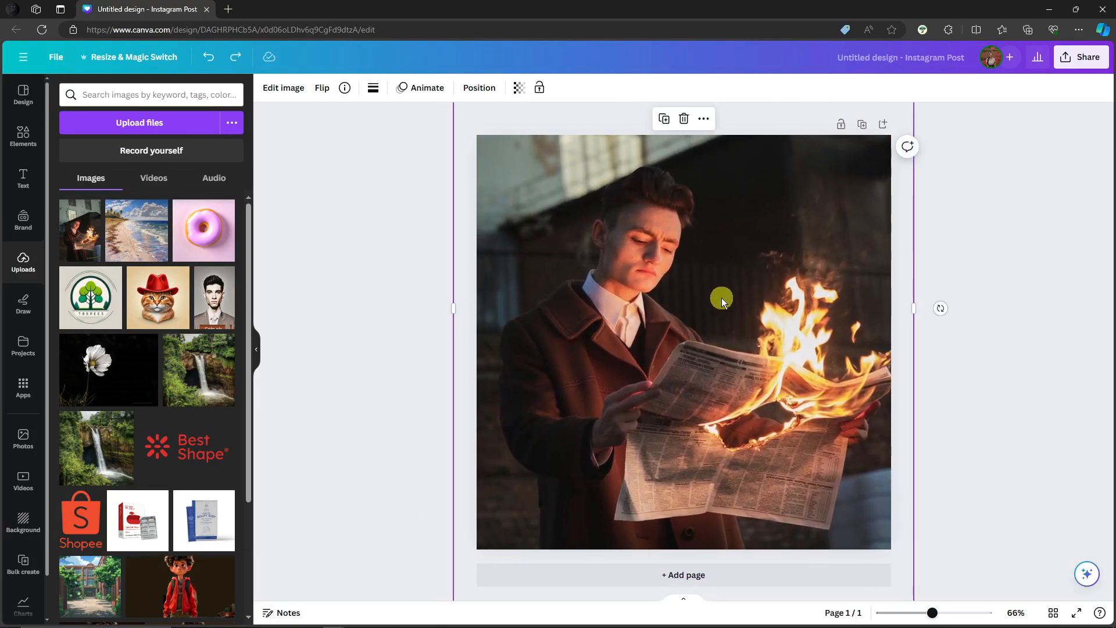
key(ctrl+z)
key(ctrl+z)
key(ctrl+z)
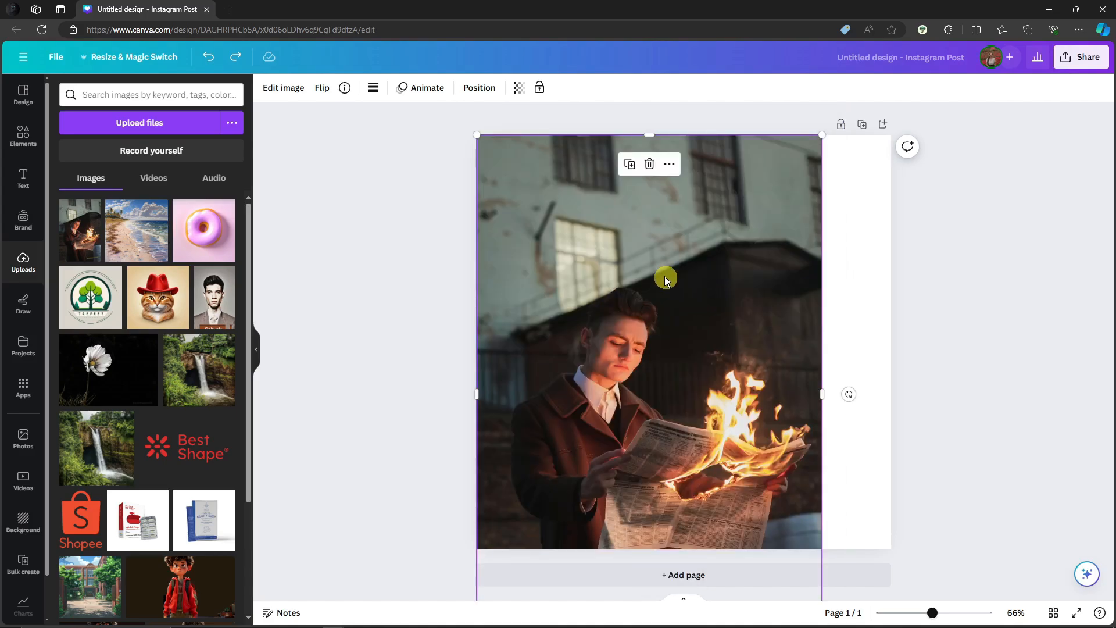
Set the placed photo as the page background.
right_click(661, 273)
click(744, 540)
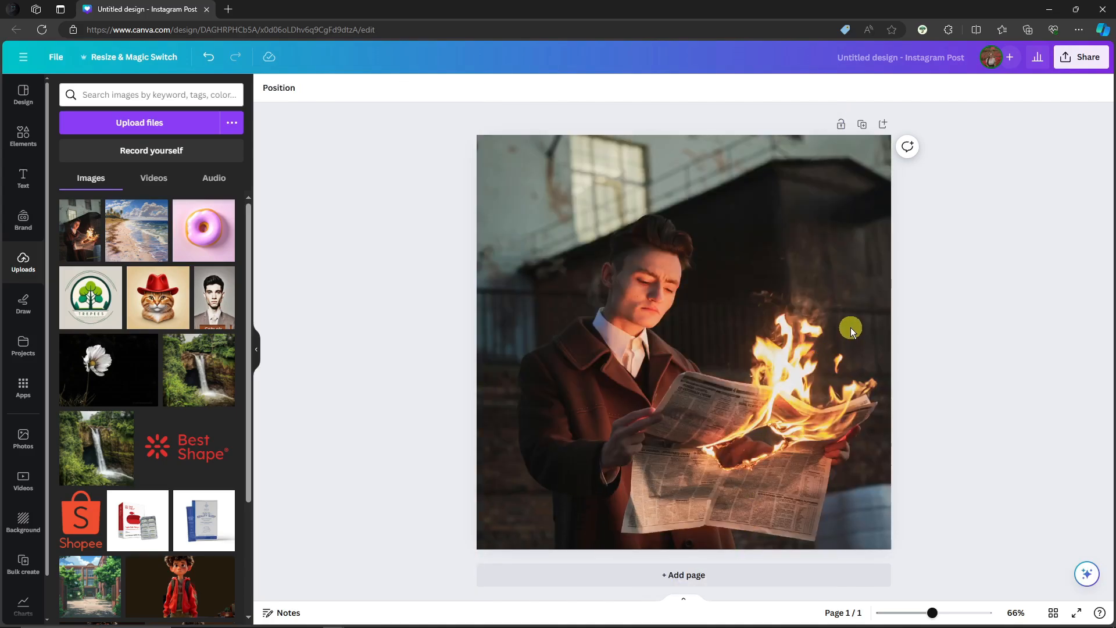
Search the elements for "shapes" and add the rounded square to the page.
click(23, 136)
click(172, 95)
text(shapes)
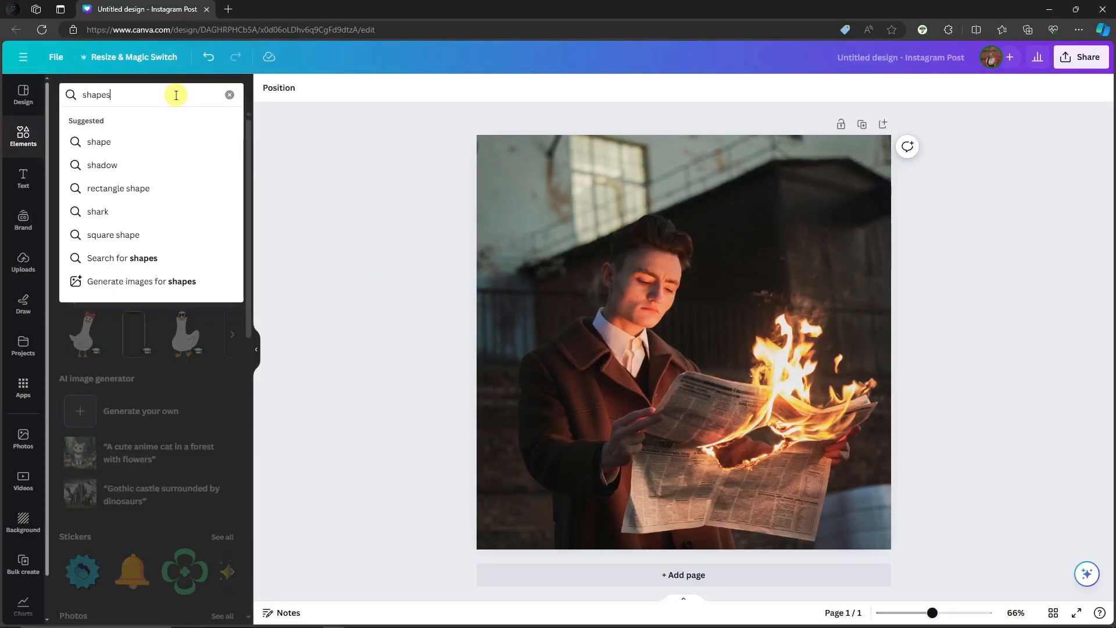
key(Return)
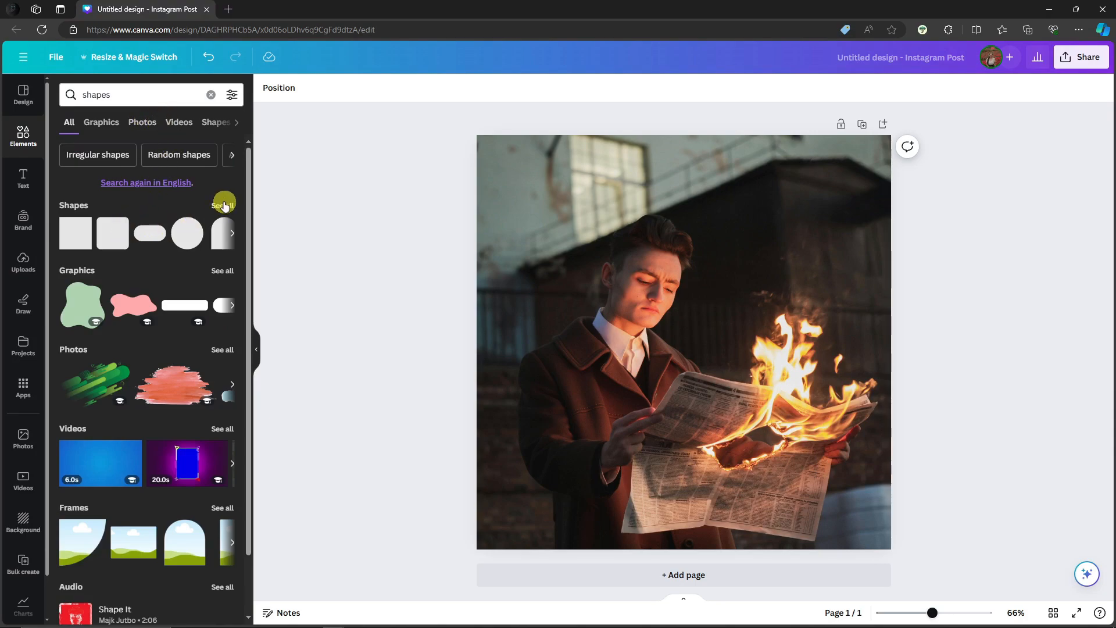
click(224, 207)
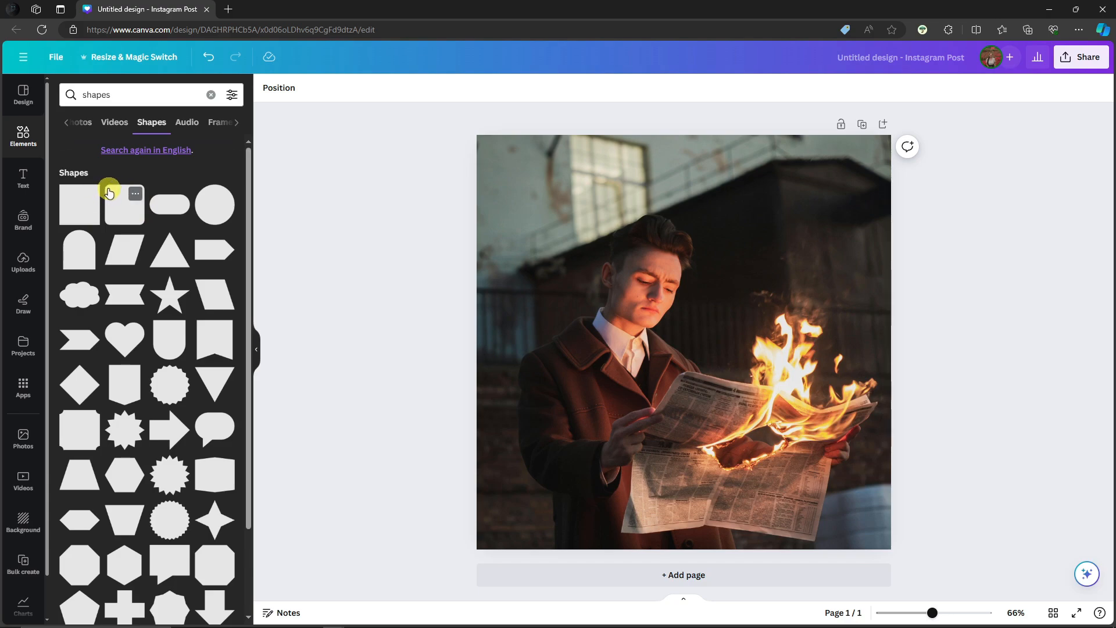
click(113, 208)
Enlarge the rounded square to slightly over half the page width and centre it on the page.
click(615, 302)
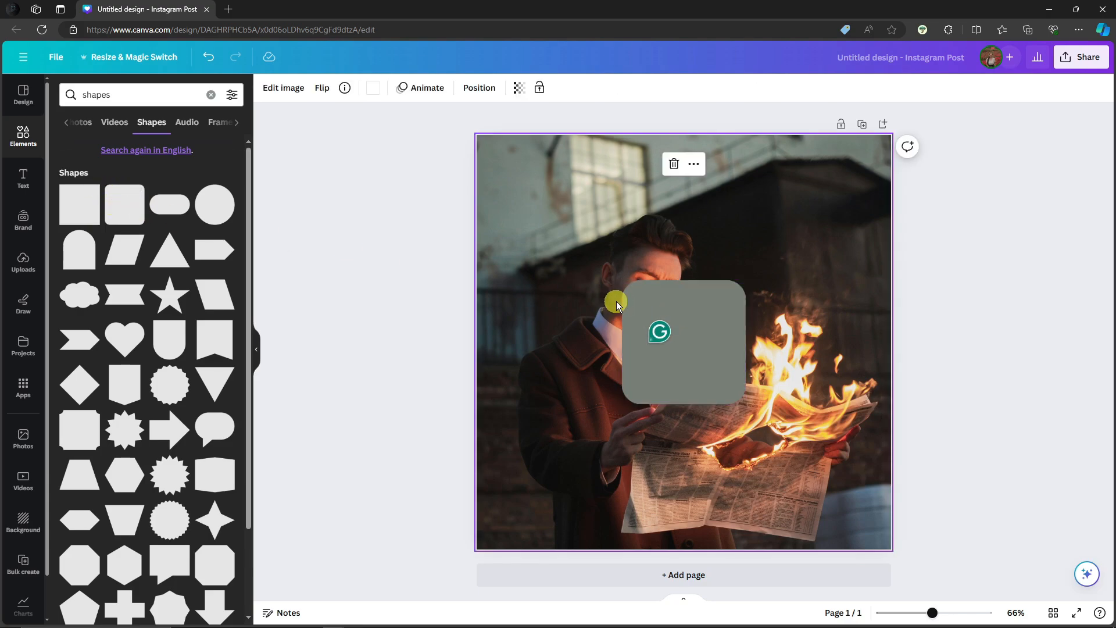
click(674, 302)
drag(714, 343, 619, 306)
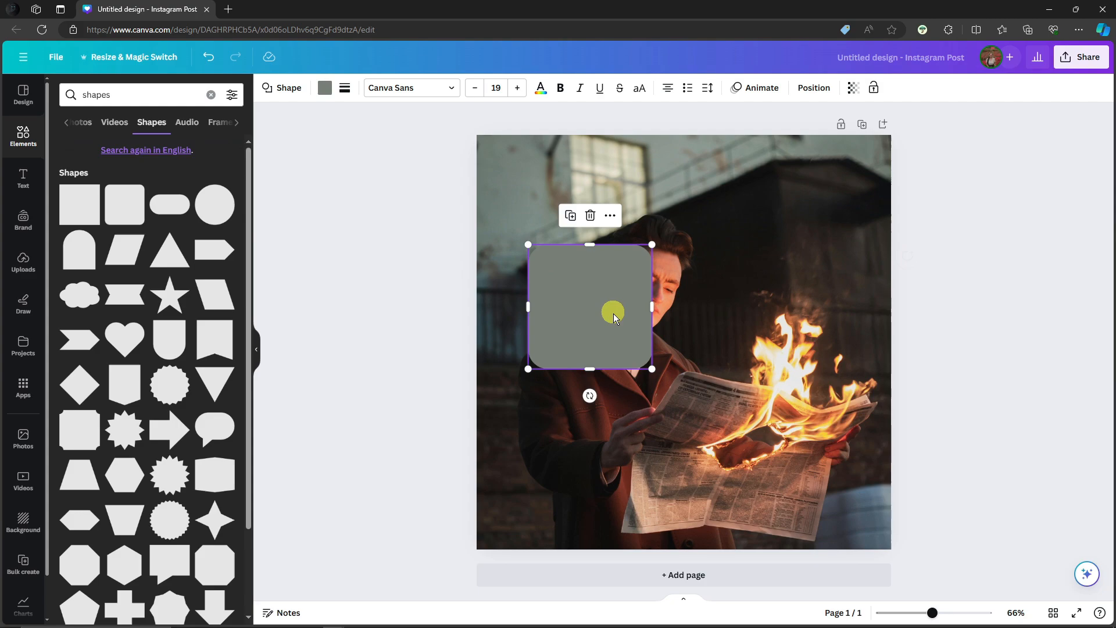
drag(652, 368, 793, 508)
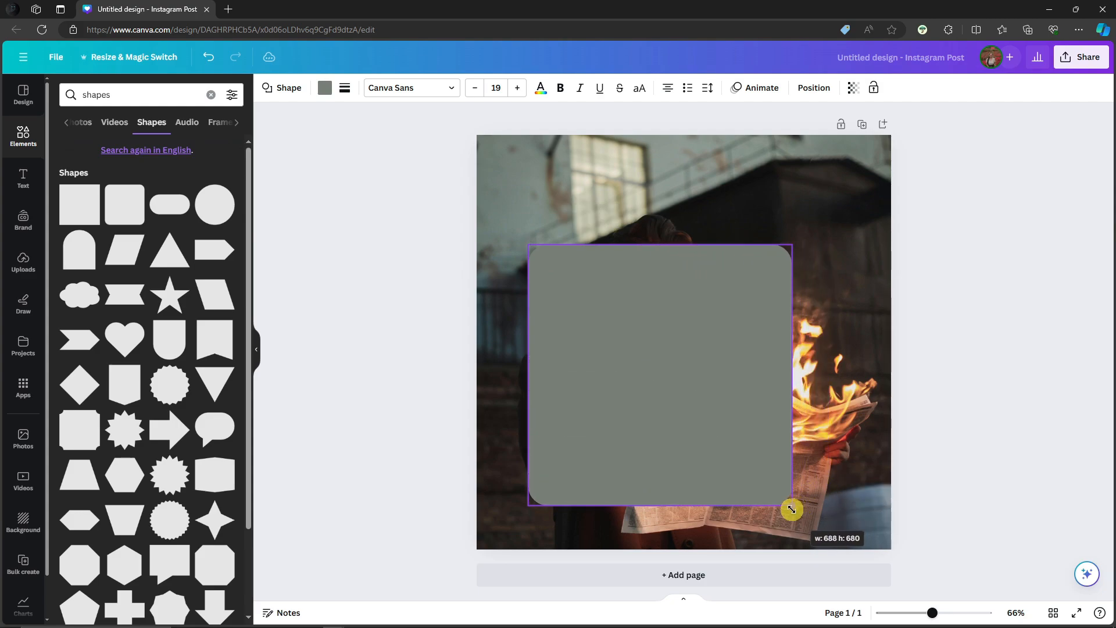
drag(683, 406, 701, 376)
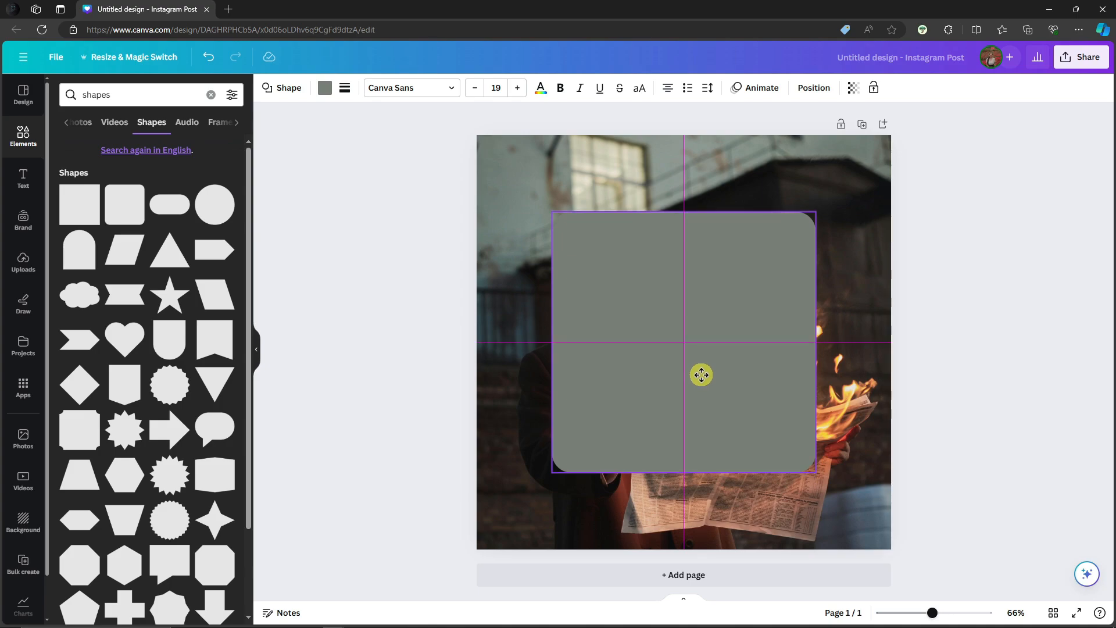
mouse_move(702, 375)
mouse_down()
mouse_move(705, 424)
mouse_move(704, 378)
mouse_up()
mouse_move(693, 323)
mouse_down()
mouse_move(698, 411)
mouse_move(690, 309)
mouse_up()
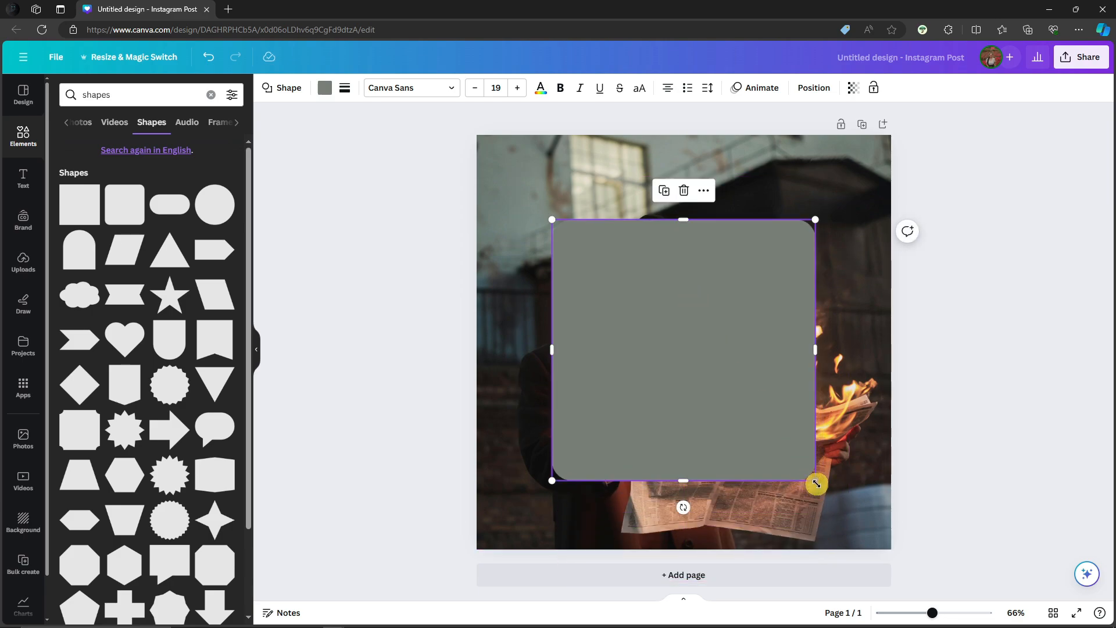
drag(816, 483, 779, 443)
drag(703, 334, 726, 349)
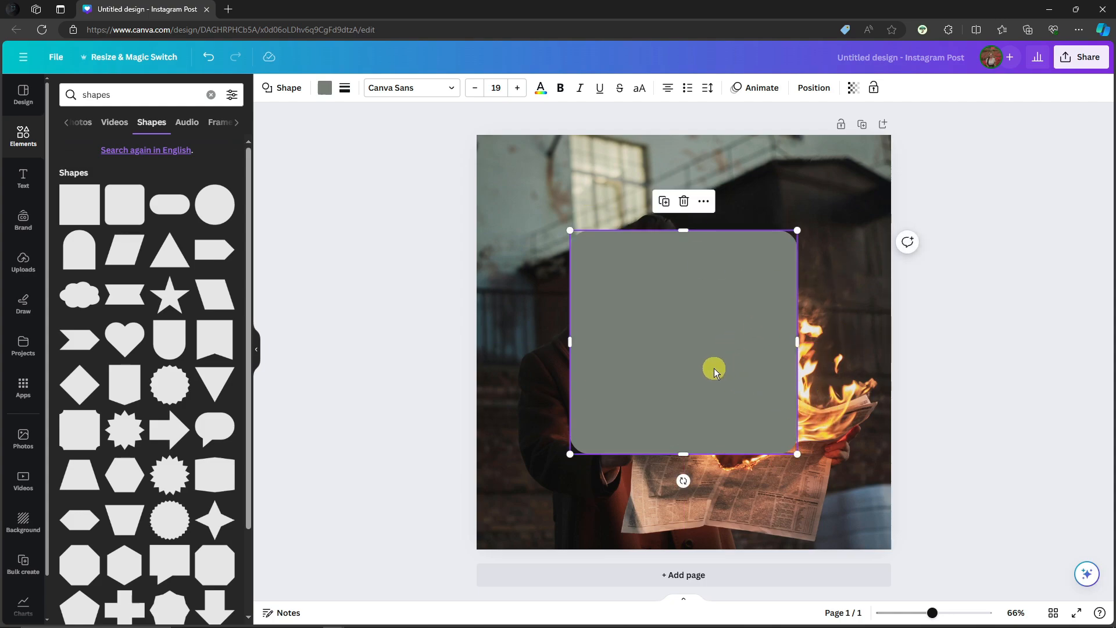
Fill the rounded square with solid white.
click(324, 88)
click(225, 388)
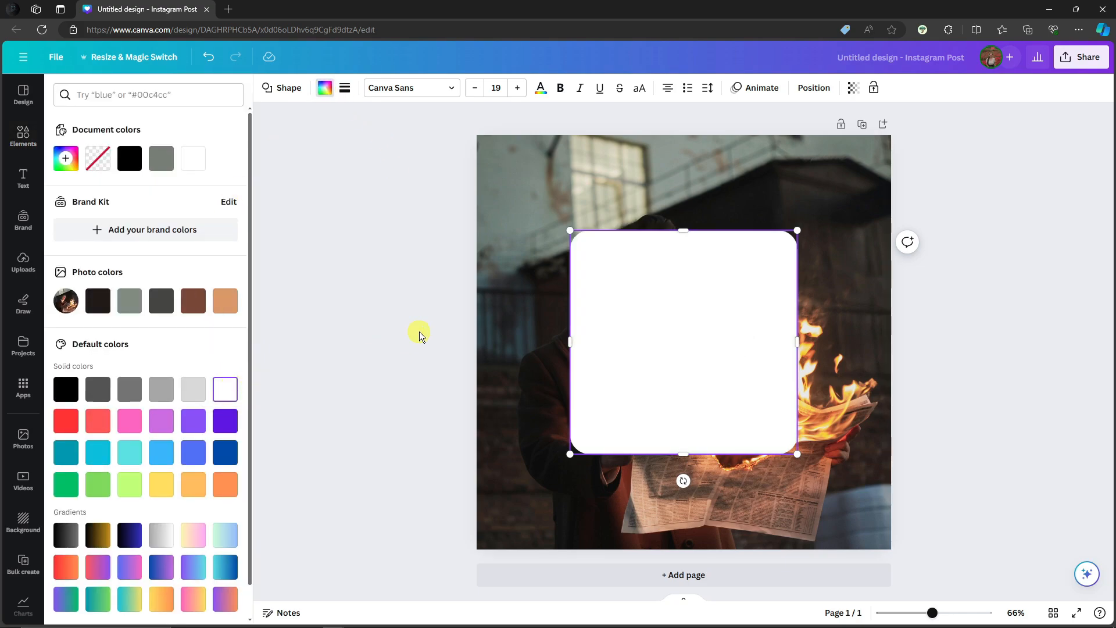
click(421, 335)
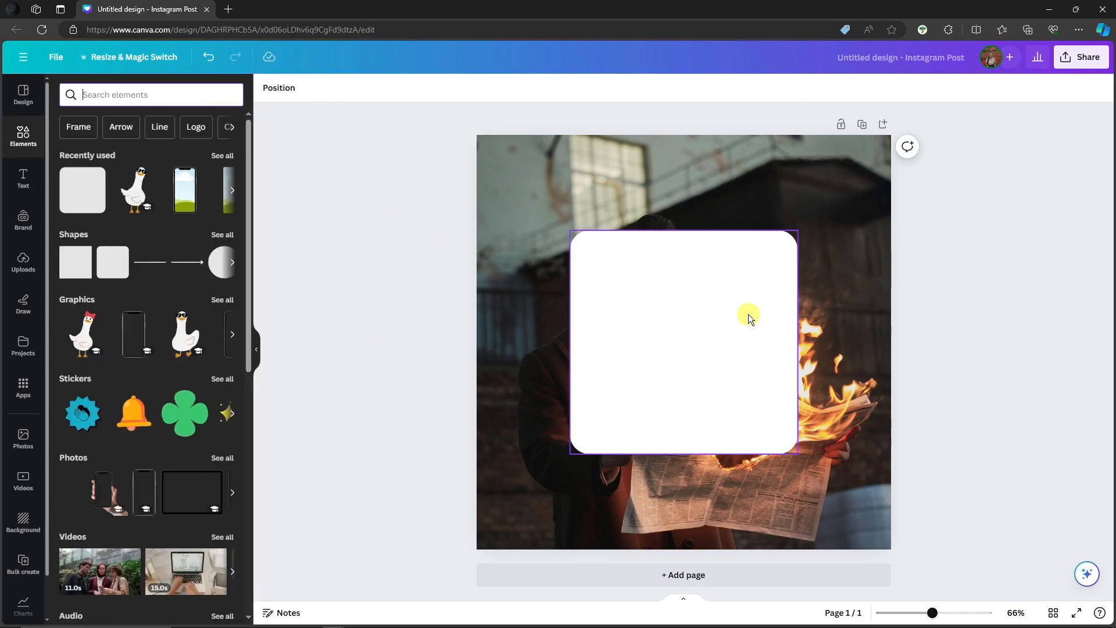
Search the elements for "photo frame" and add the square frame with rounded corners.
click(158, 93)
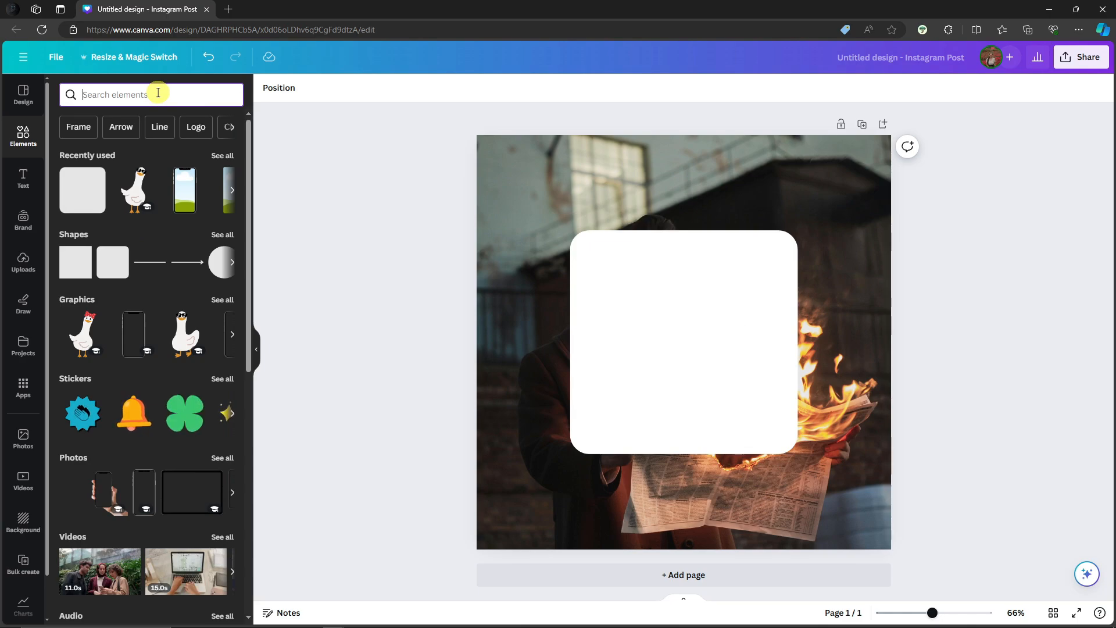
text(phto)
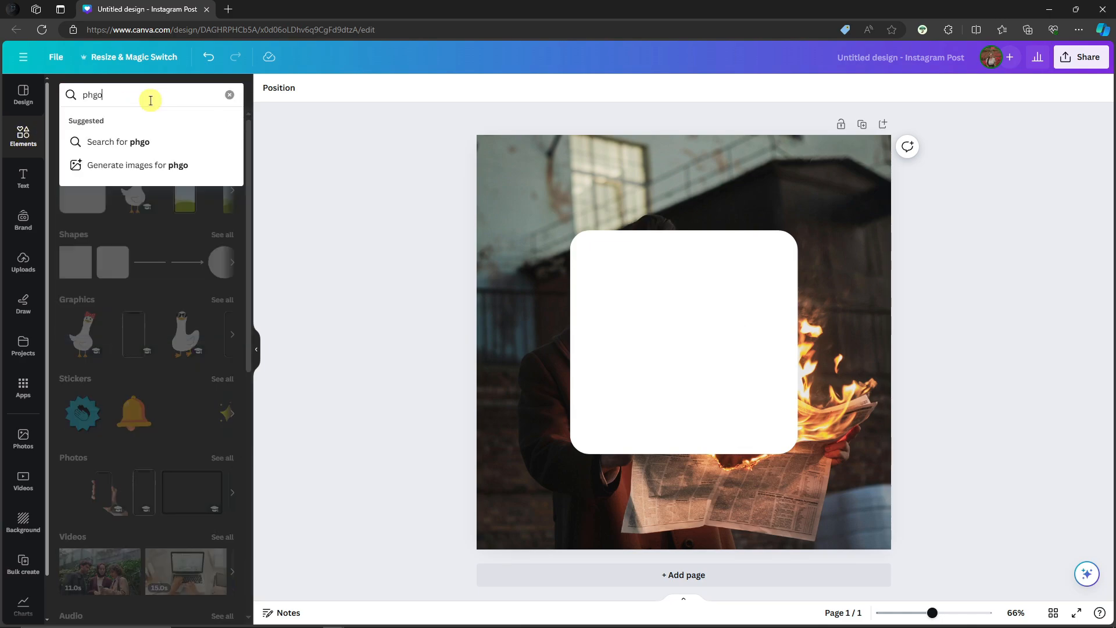
key(BackSpace)
key(BackSpace)
text(oto frame)
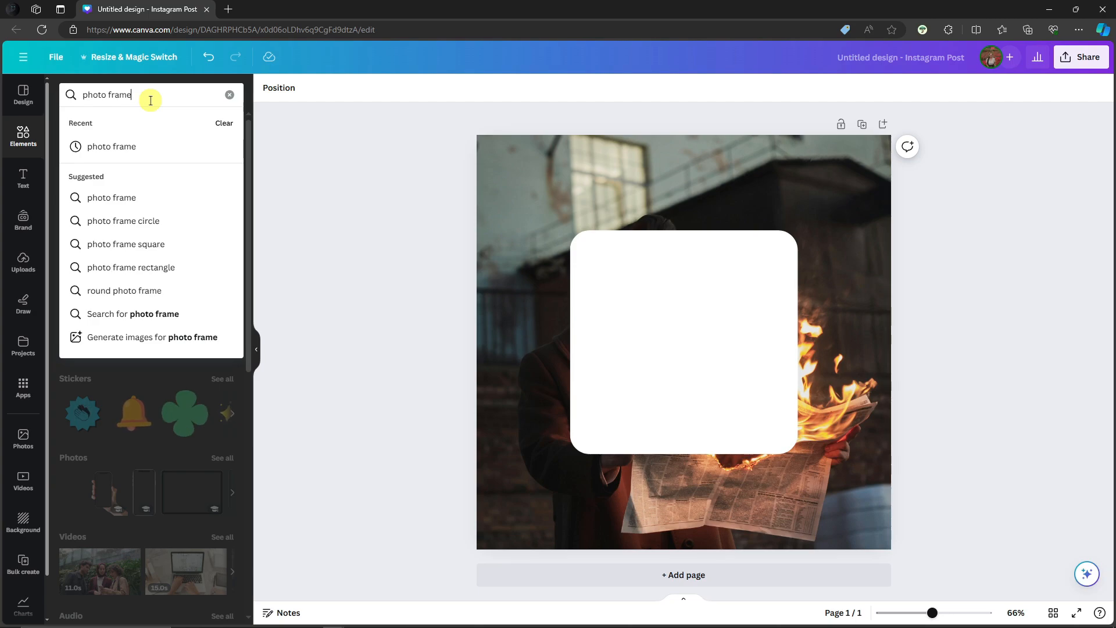
click(116, 146)
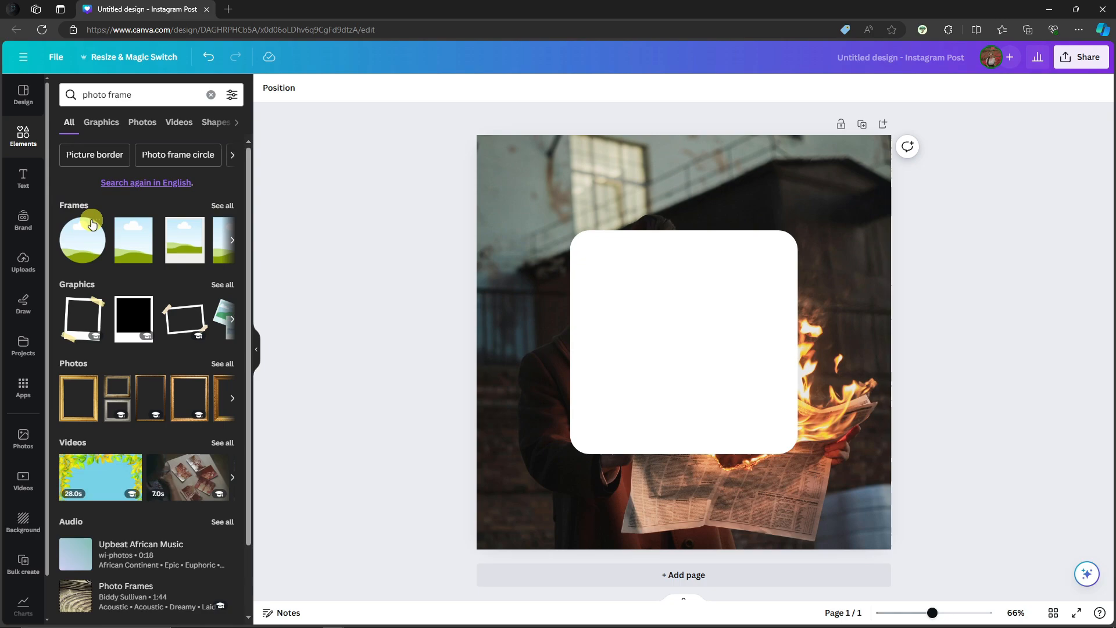
click(228, 208)
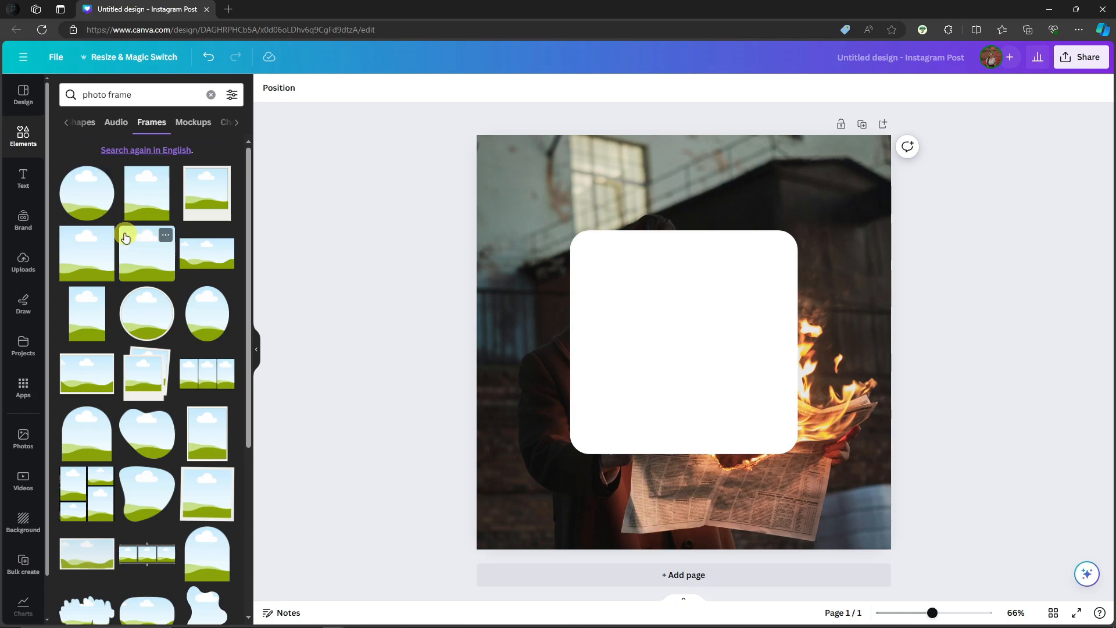
click(151, 260)
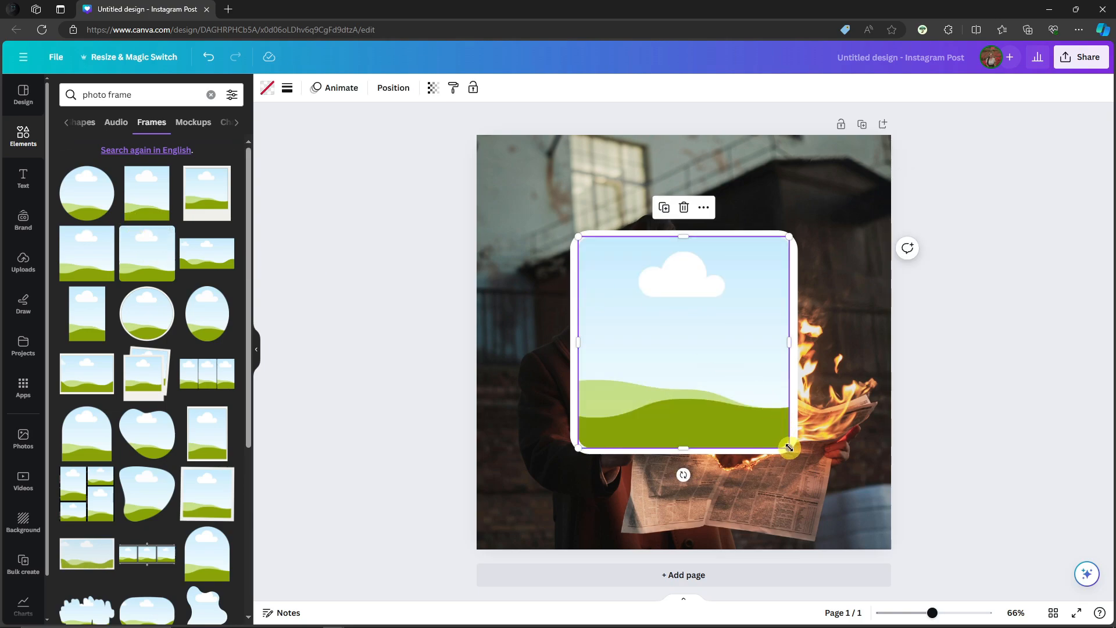
Shrink the photo frame to a bit over half the white square's width and centre it inside.
drag(789, 448, 709, 368)
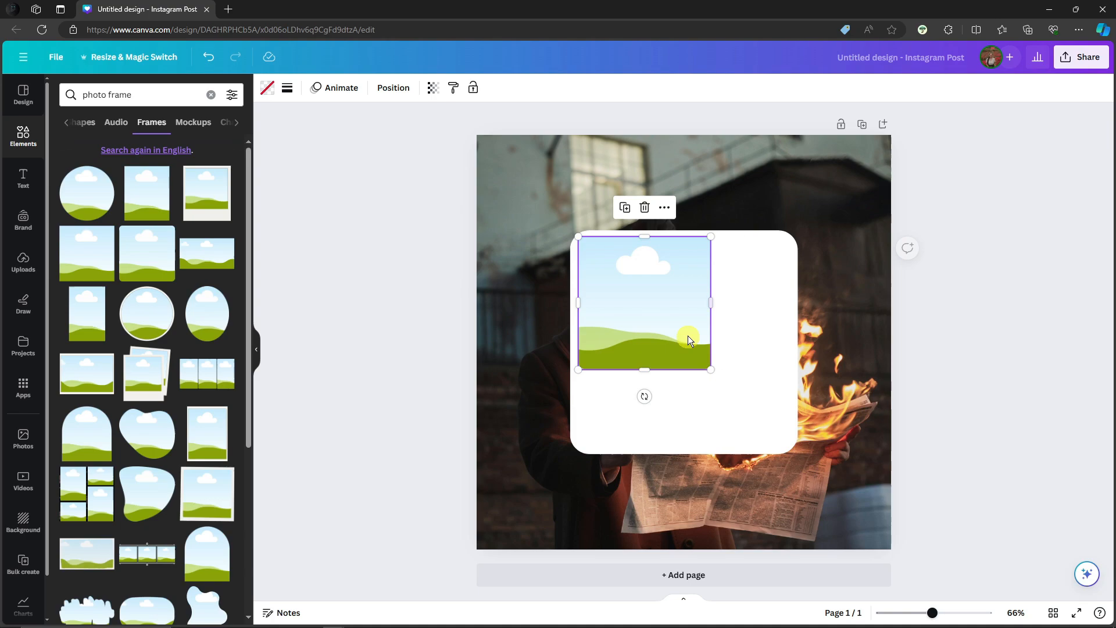
drag(656, 301, 694, 340)
click(994, 330)
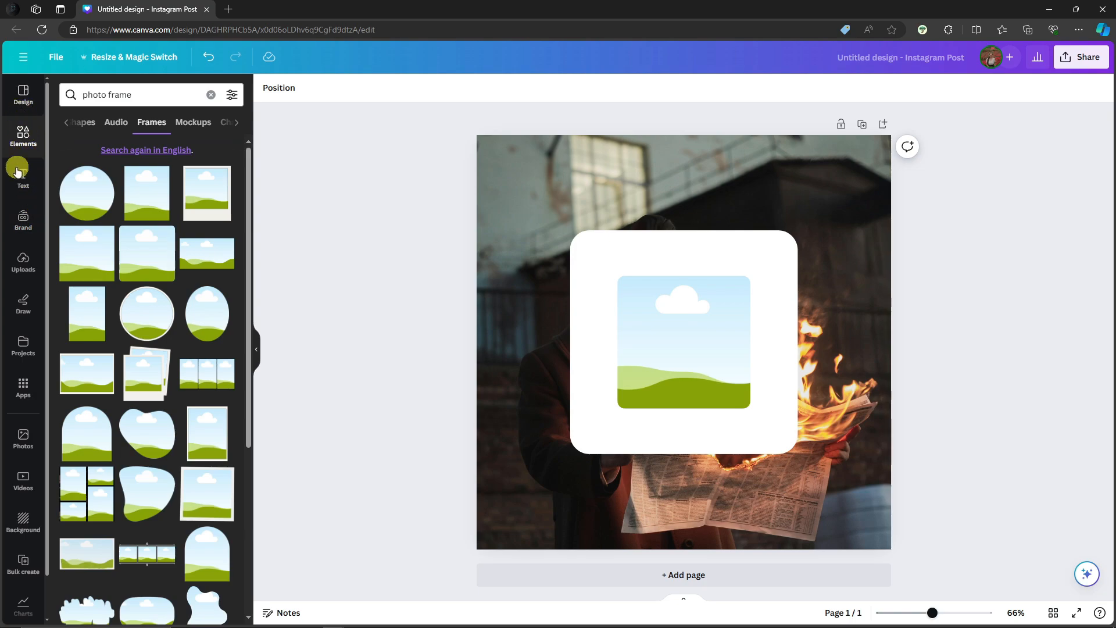
Fill the central frame with the uploaded photo of the man holding a burning newspaper.
click(23, 261)
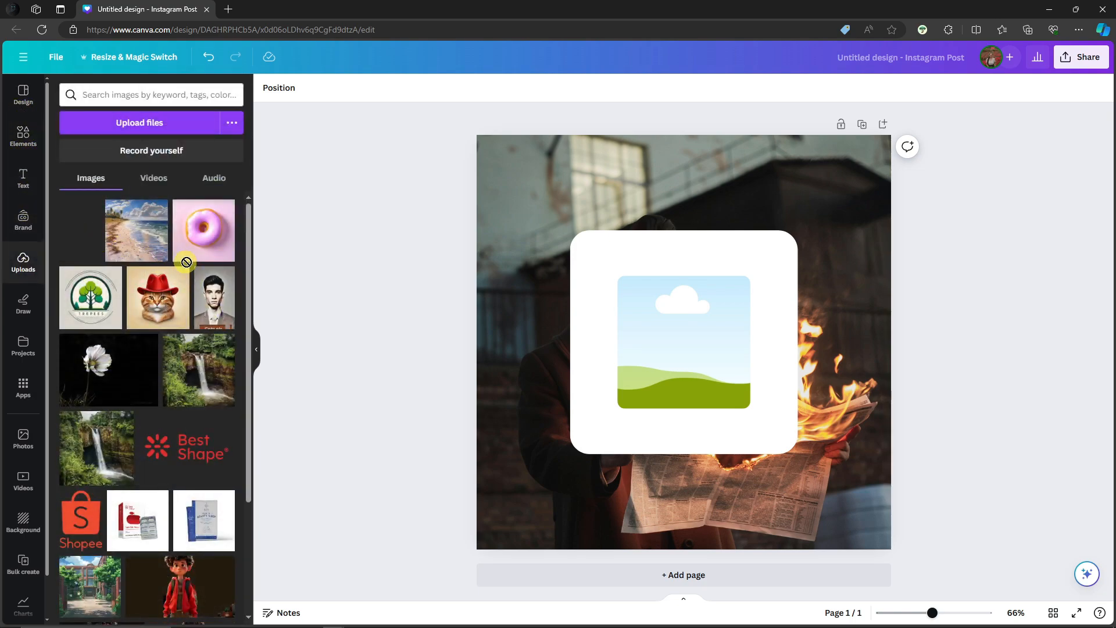
drag(186, 261, 687, 328)
click(970, 266)
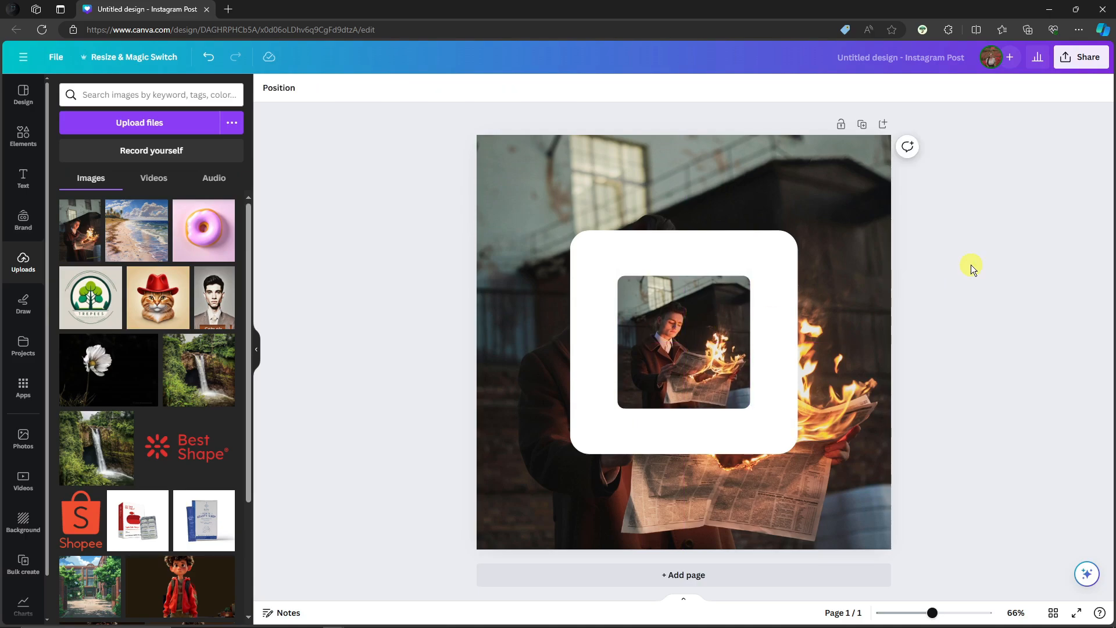
Add a circular photo frame, shrink it to a tiny avatar size and place it in the white square's upper-left corner.
click(19, 144)
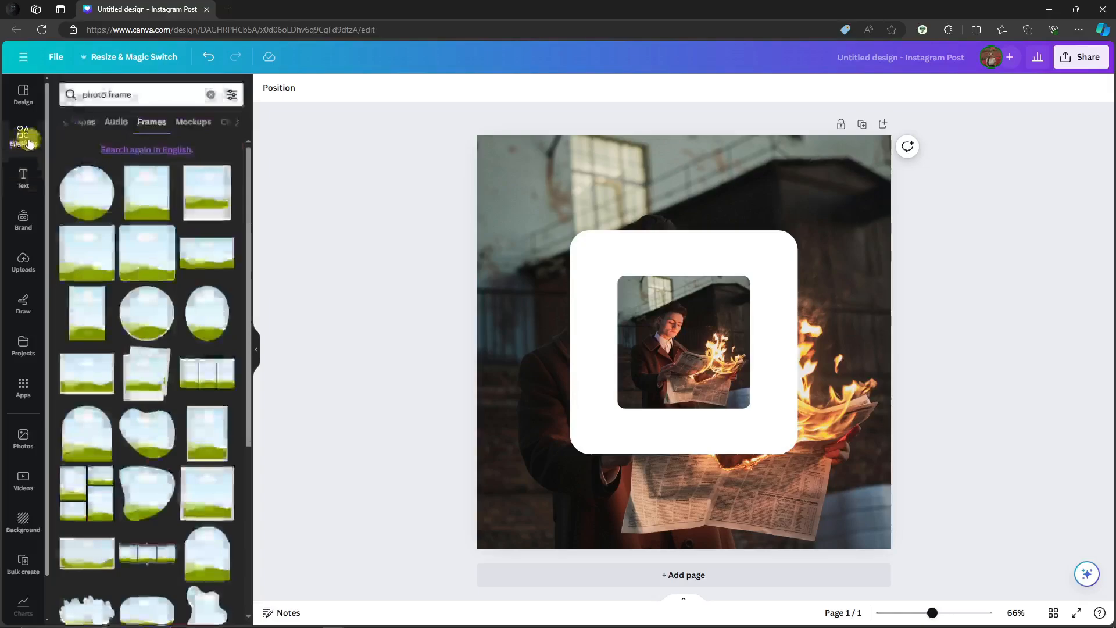
click(84, 202)
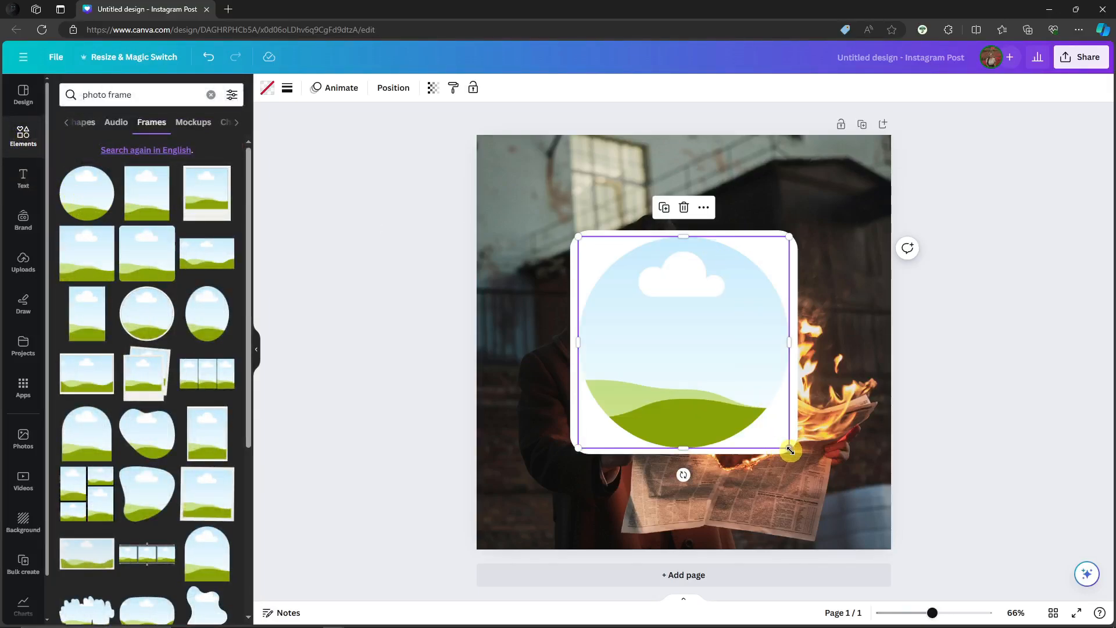
drag(789, 449, 602, 257)
click(605, 262)
click(605, 261)
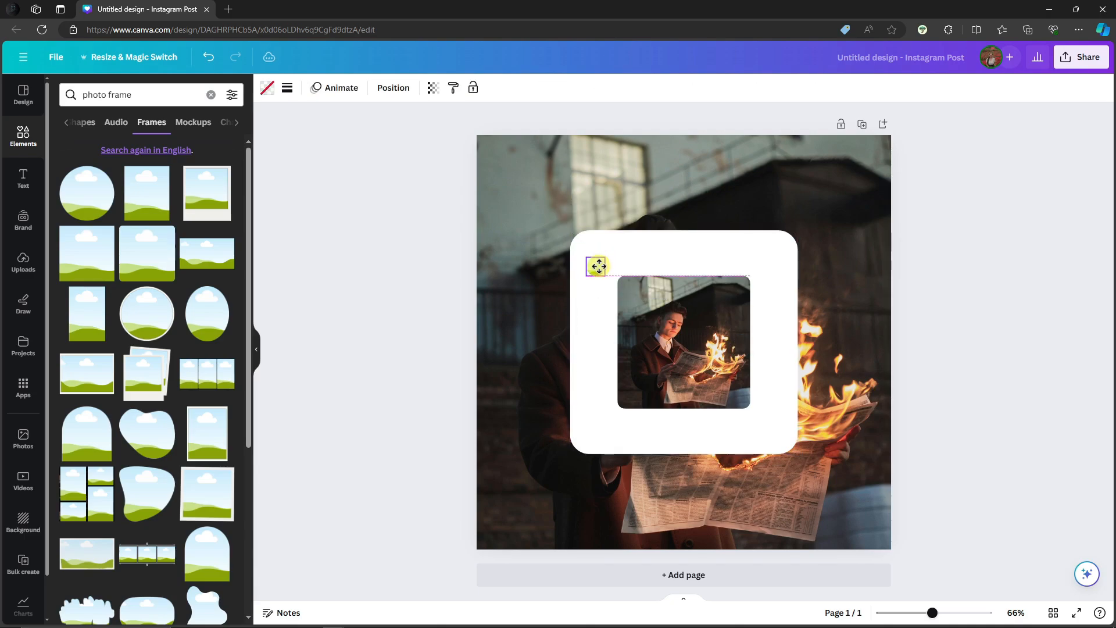
drag(599, 270, 592, 255)
click(1076, 304)
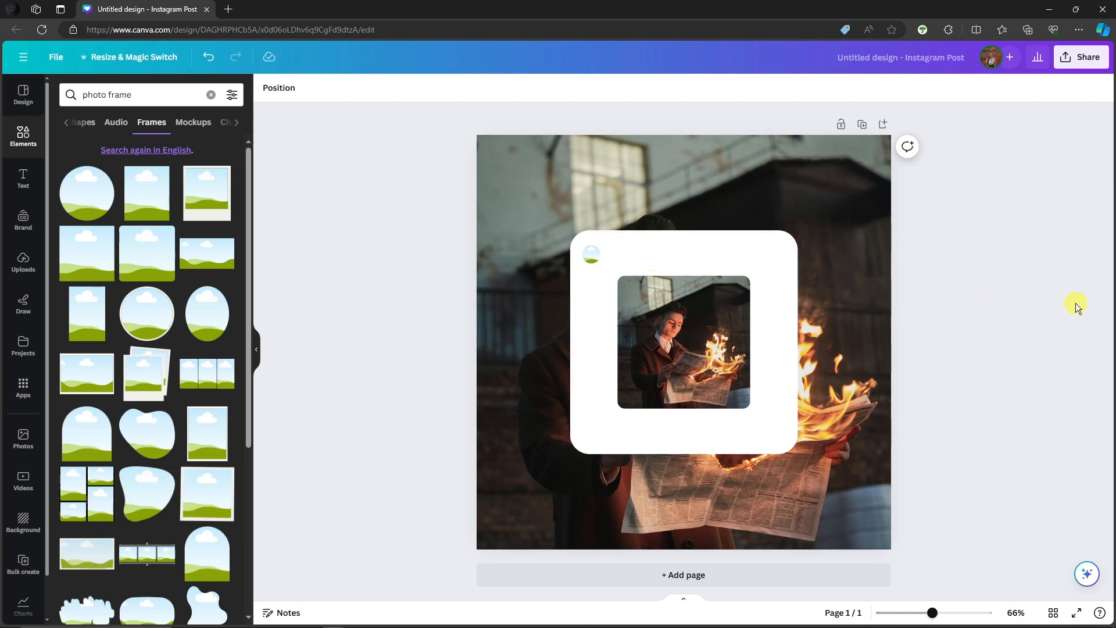
Fill the small circular avatar frame with the uploaded portrait of the dark-haired man.
click(16, 258)
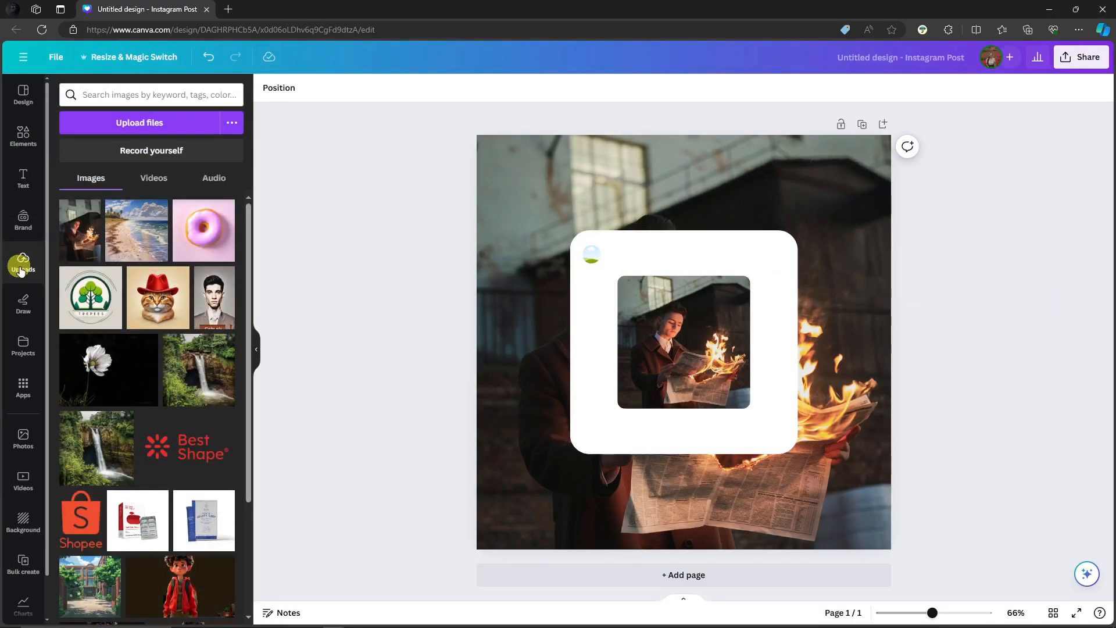
scroll(145, 292, down, 10)
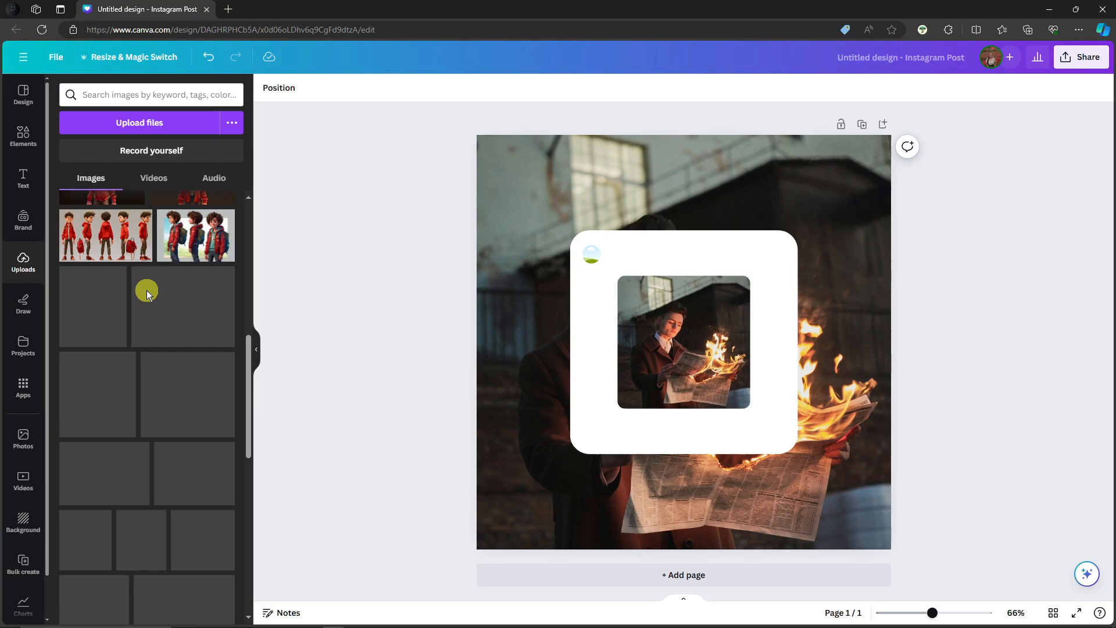
scroll(146, 291, up, 4)
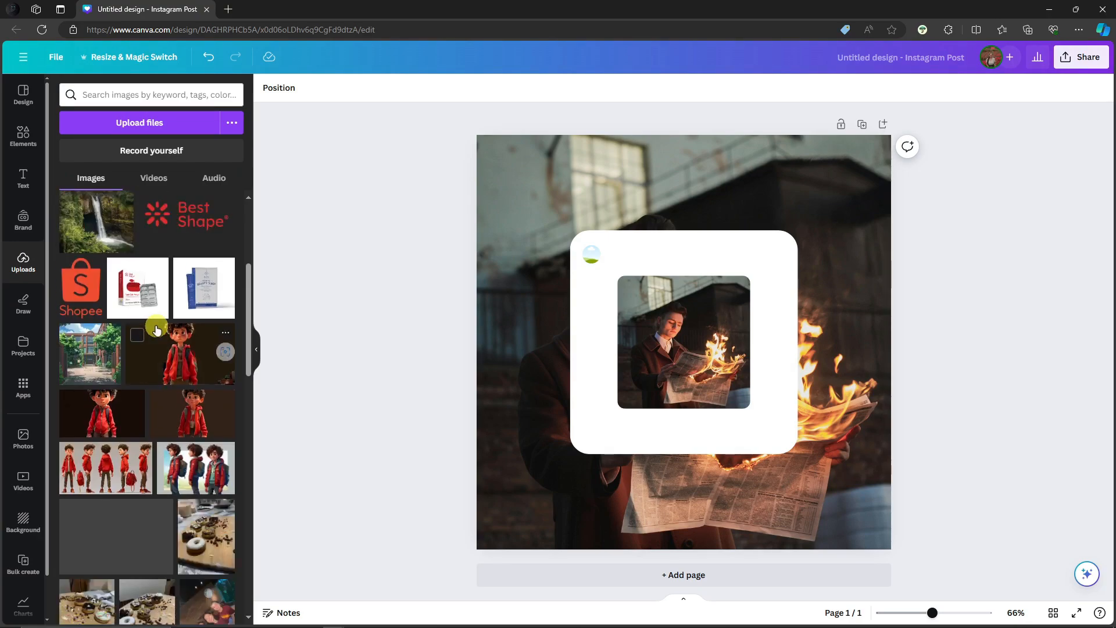
scroll(156, 330, down, 4)
scroll(175, 349, up, 8)
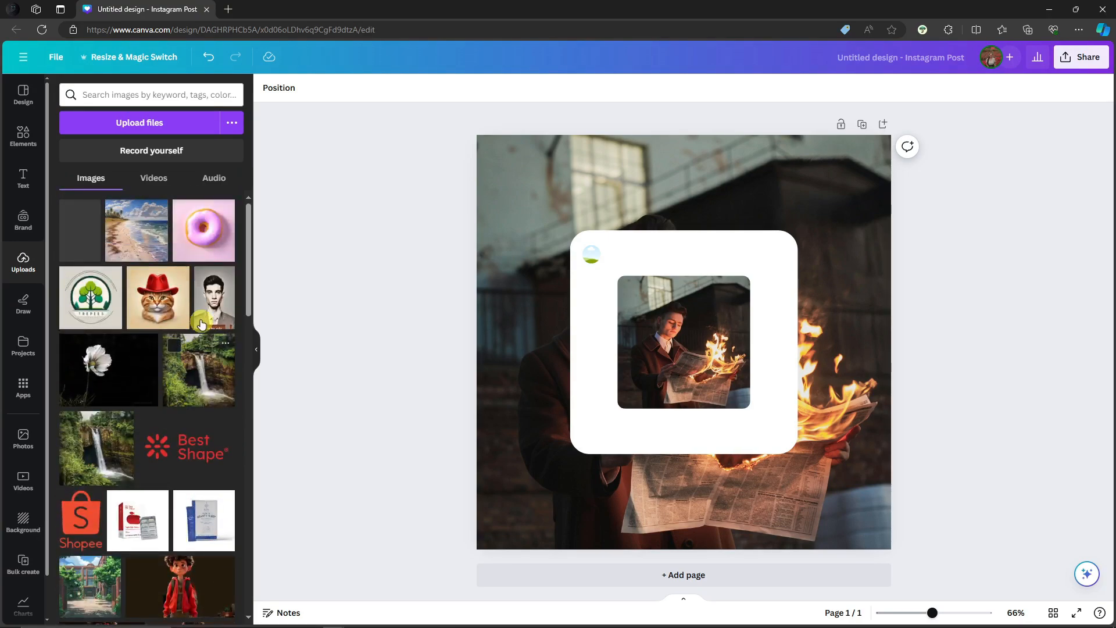
click(200, 323)
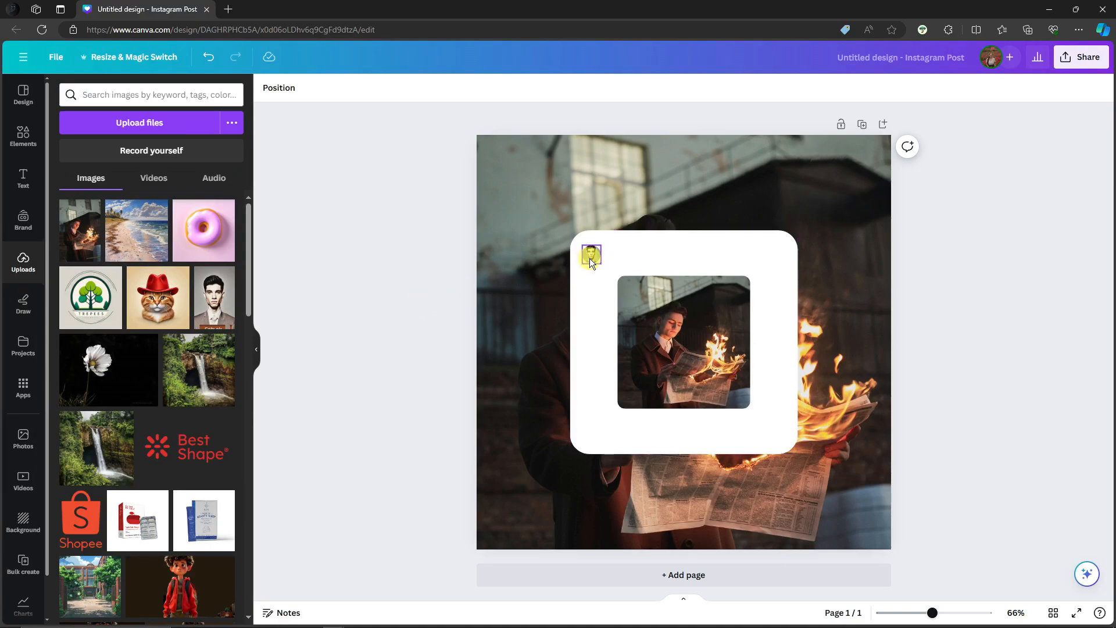
click(605, 258)
click(380, 267)
click(23, 177)
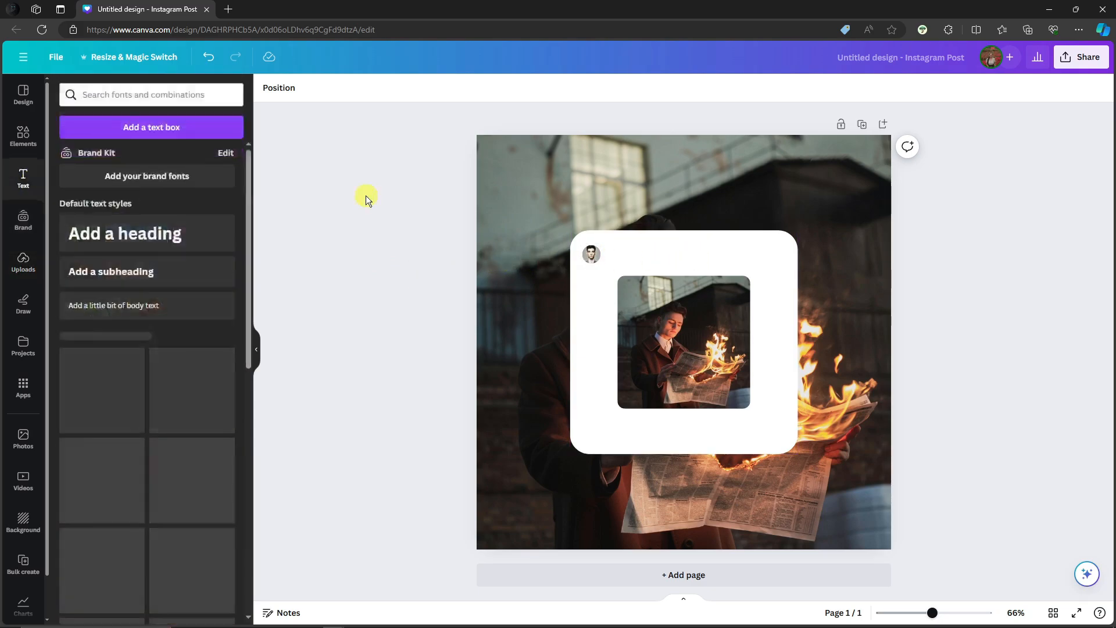
click(155, 129)
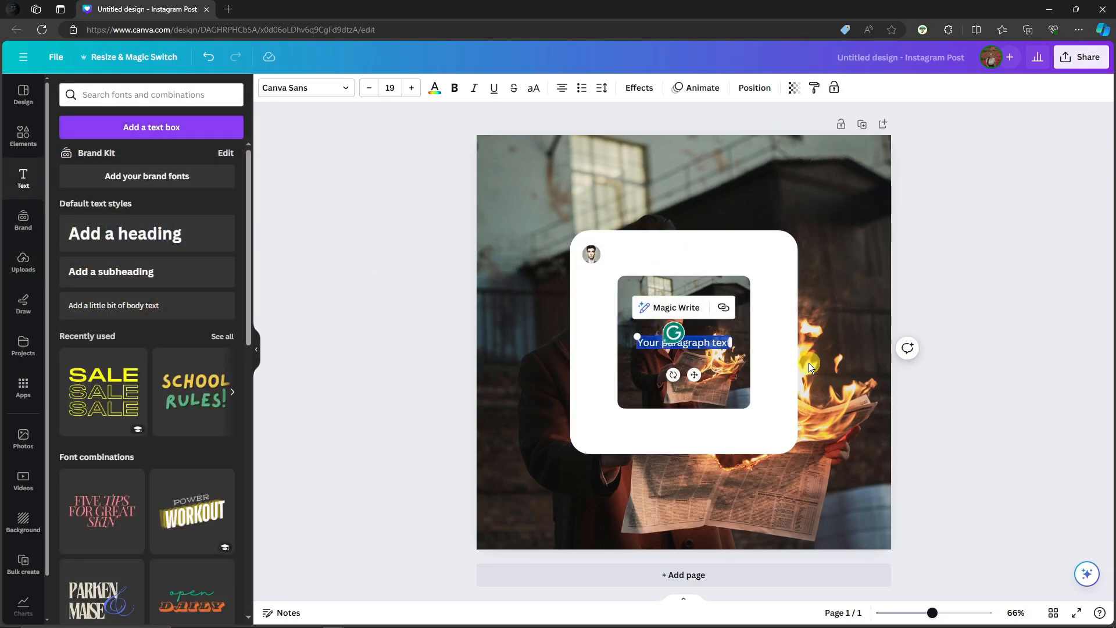
key(BackSpace)
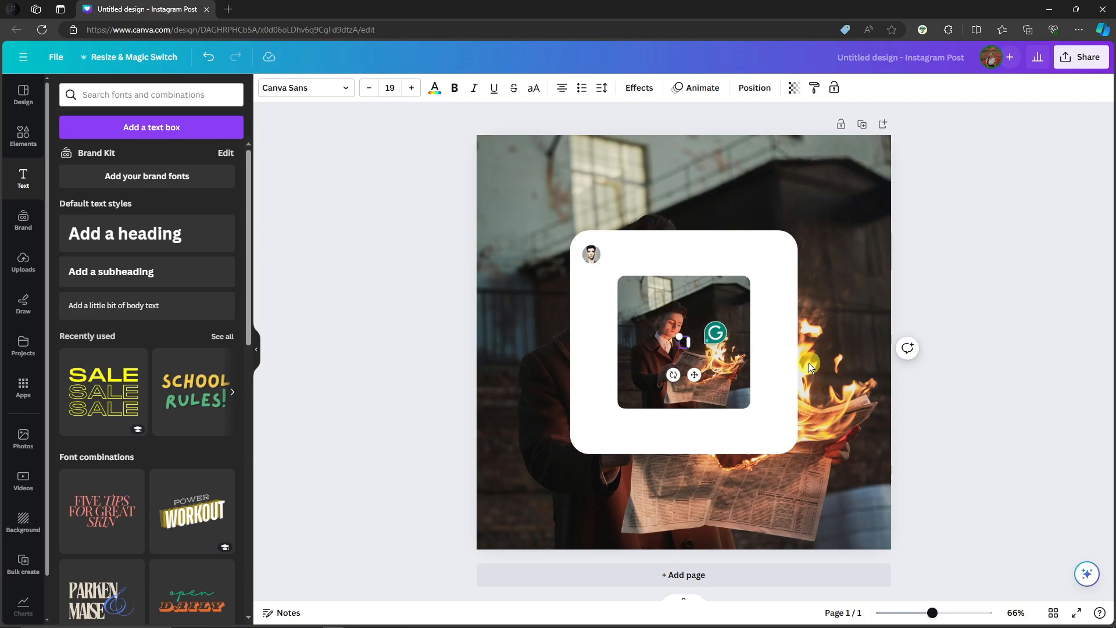
text(@sampleusername)
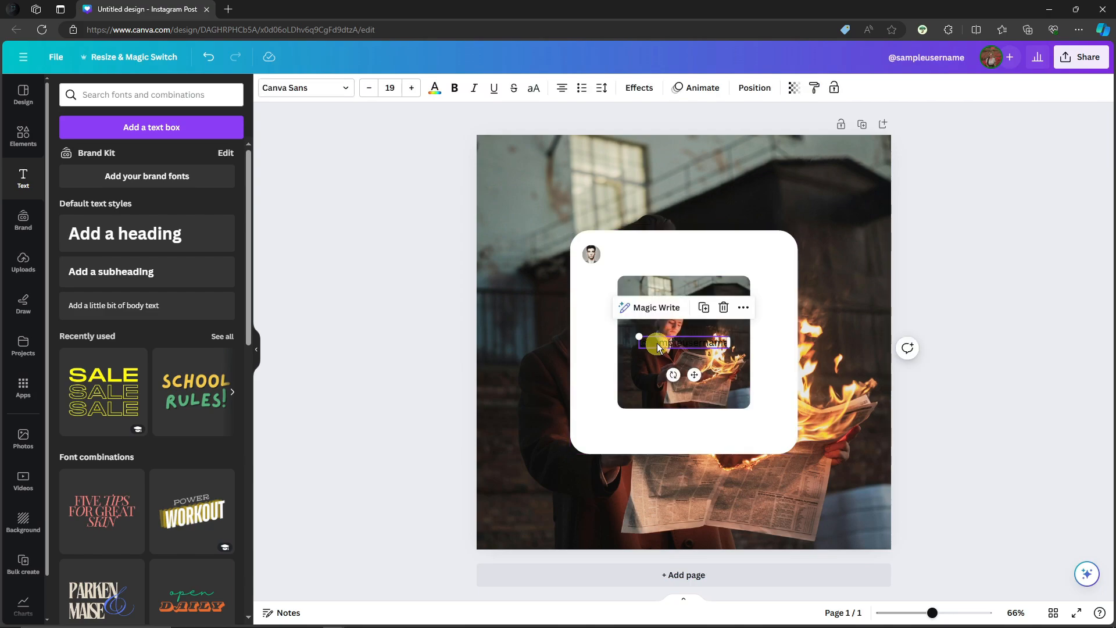
drag(657, 343, 621, 258)
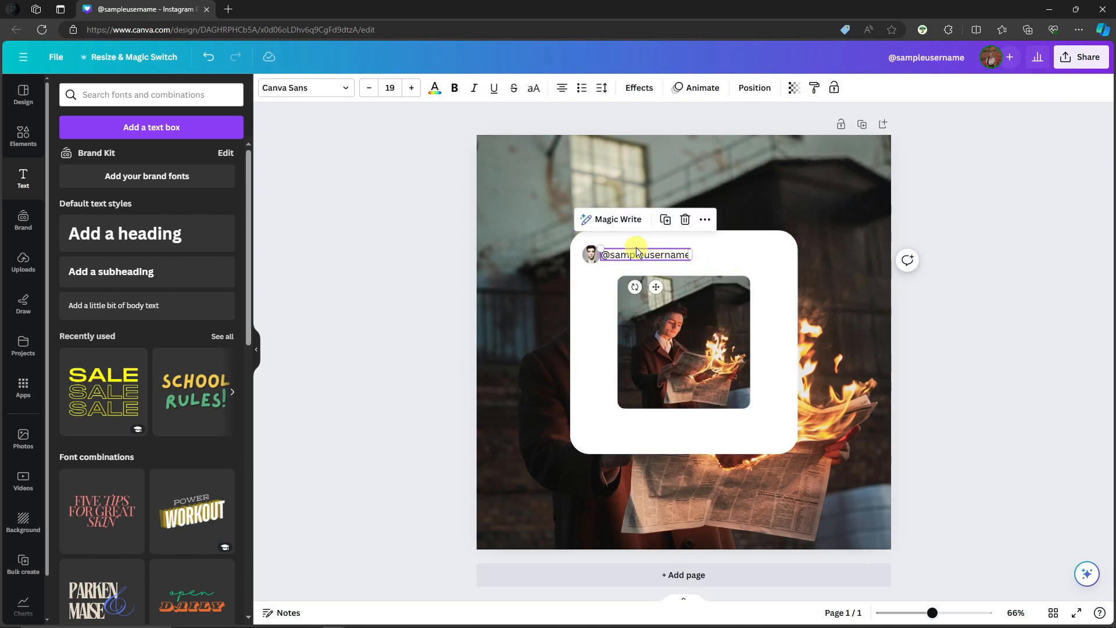
drag(640, 254, 646, 256)
Set the username's font size to 17 and shift the text slightly up and closer to the avatar.
click(369, 87)
click(369, 87)
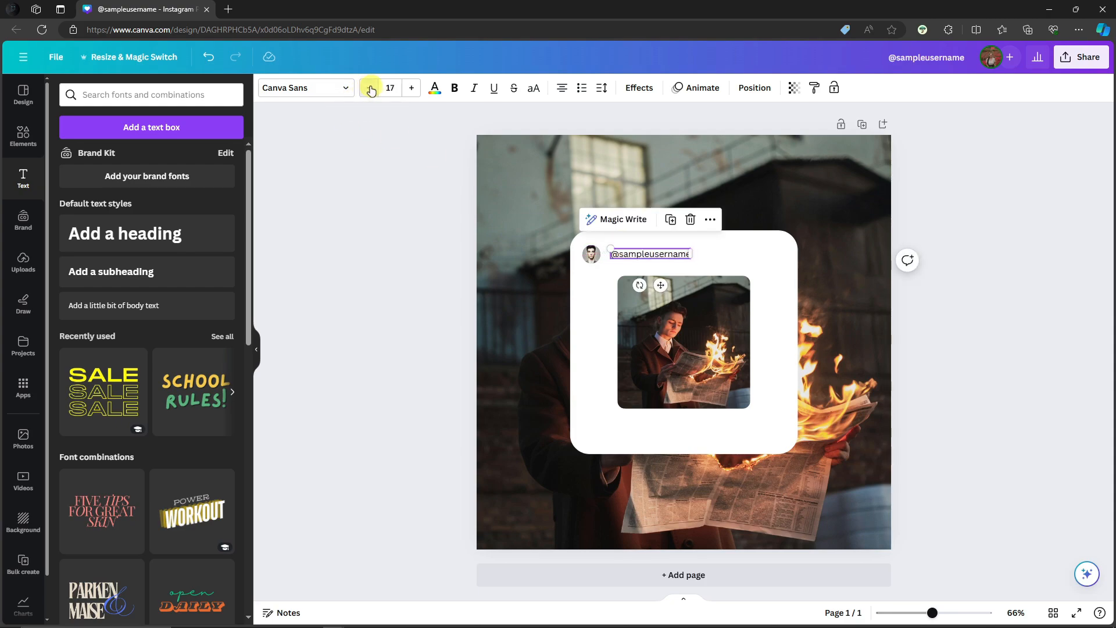
click(369, 88)
click(370, 89)
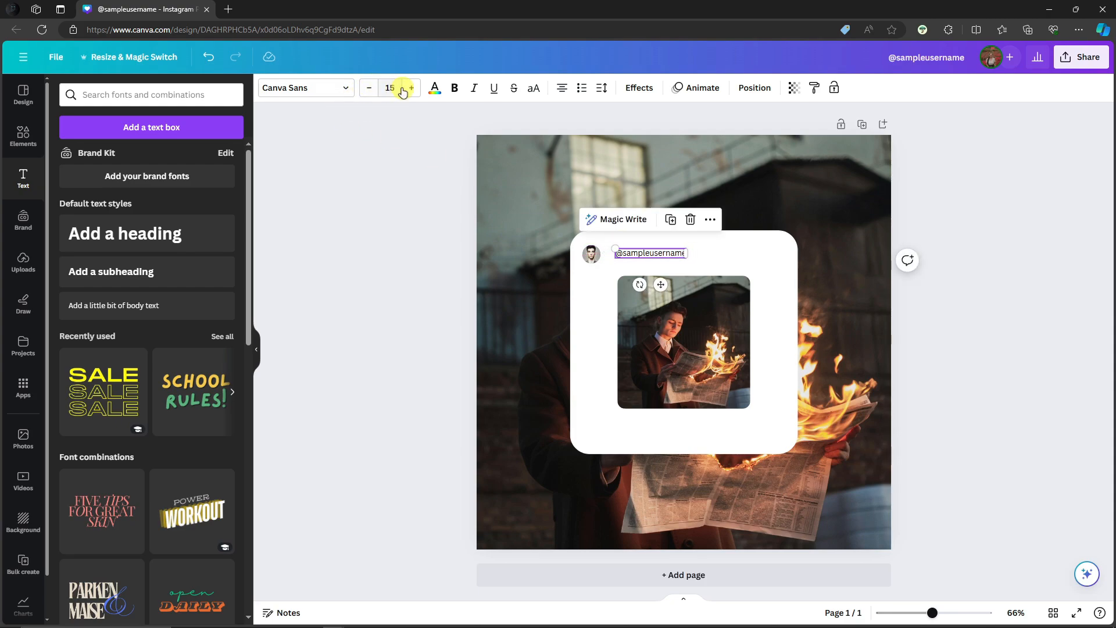
click(411, 89)
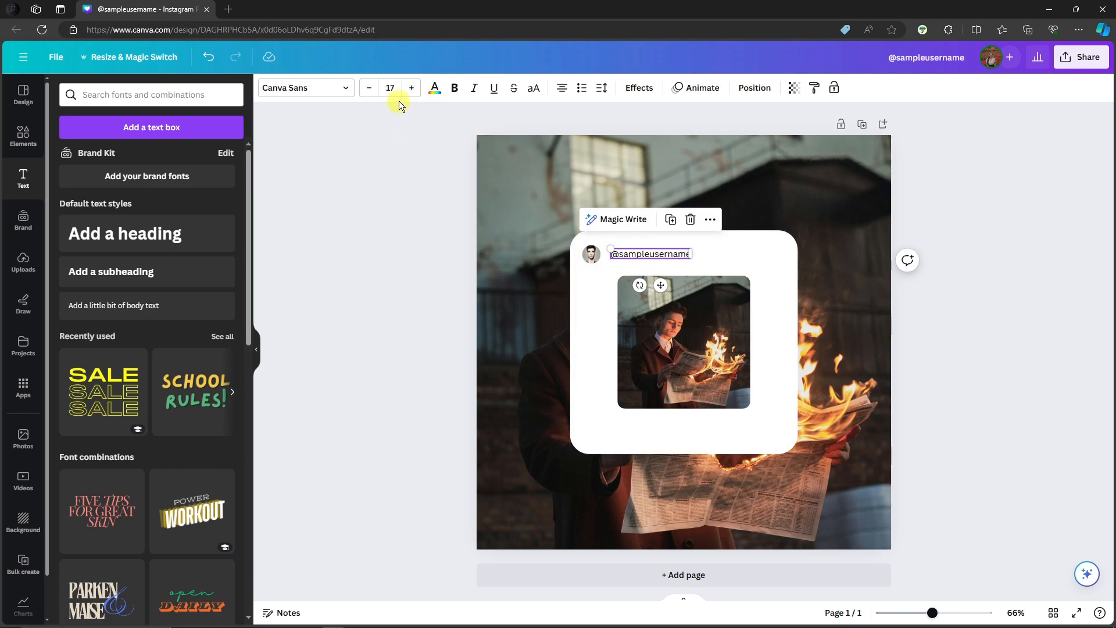
drag(640, 254, 623, 248)
click(430, 267)
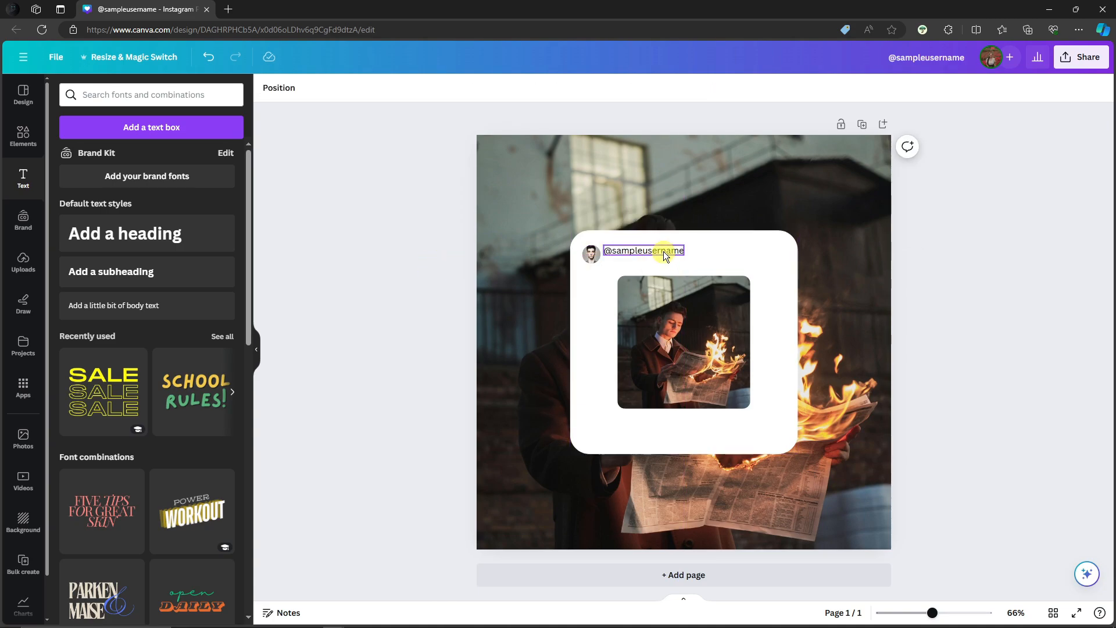
Add the text "5 minutes ago" directly below the username and enlarge it to size 19.3.
click(150, 128)
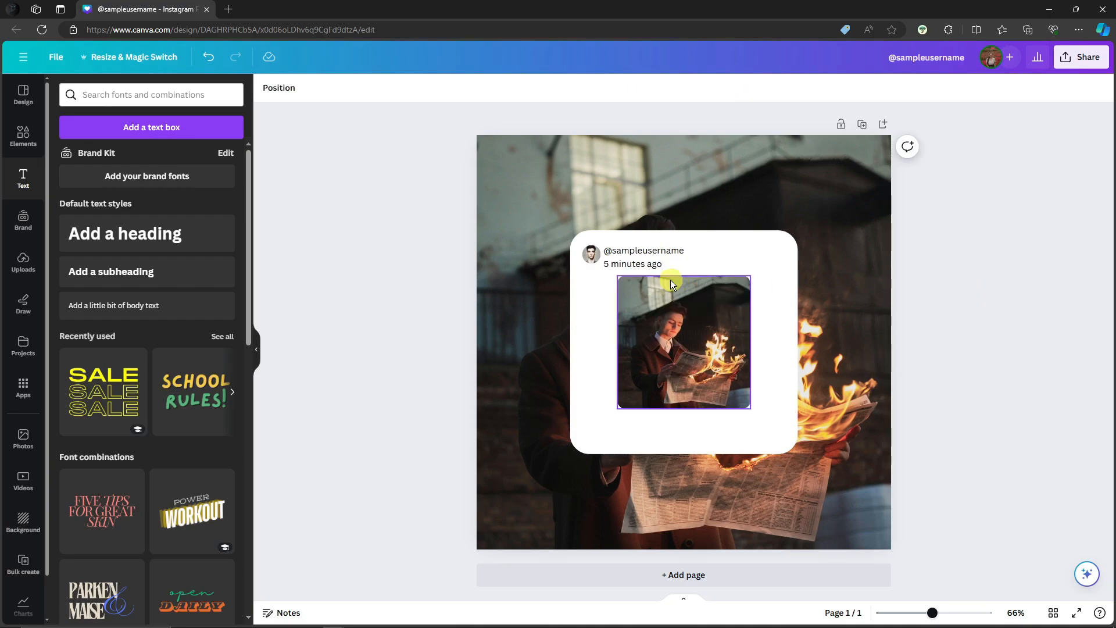
click(651, 267)
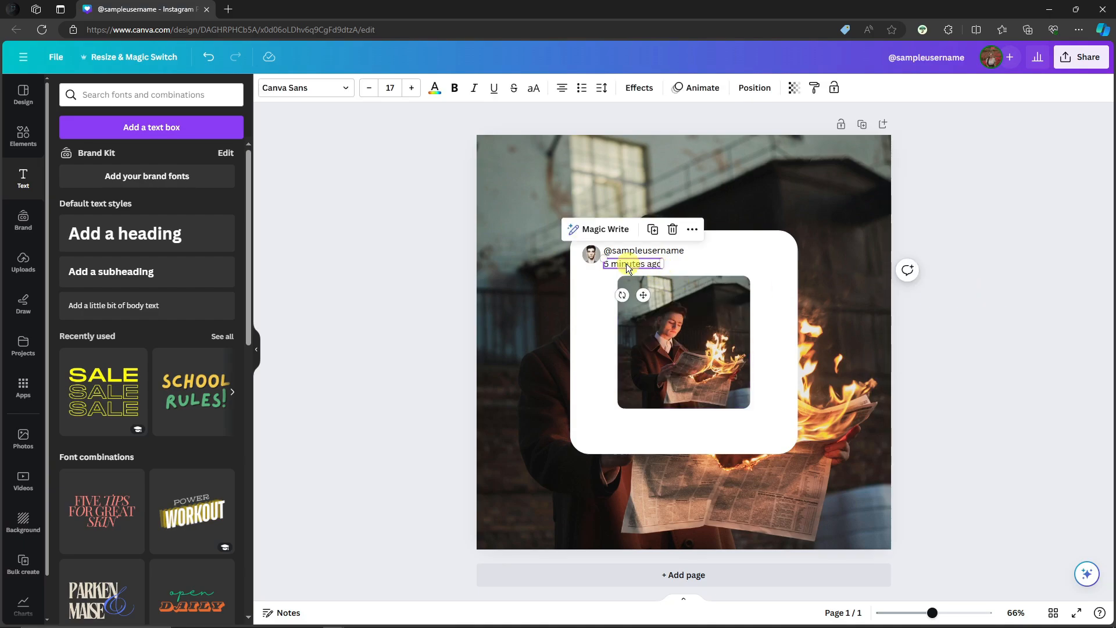
drag(603, 257, 633, 262)
triple_click(647, 264)
key(ctrl+b)
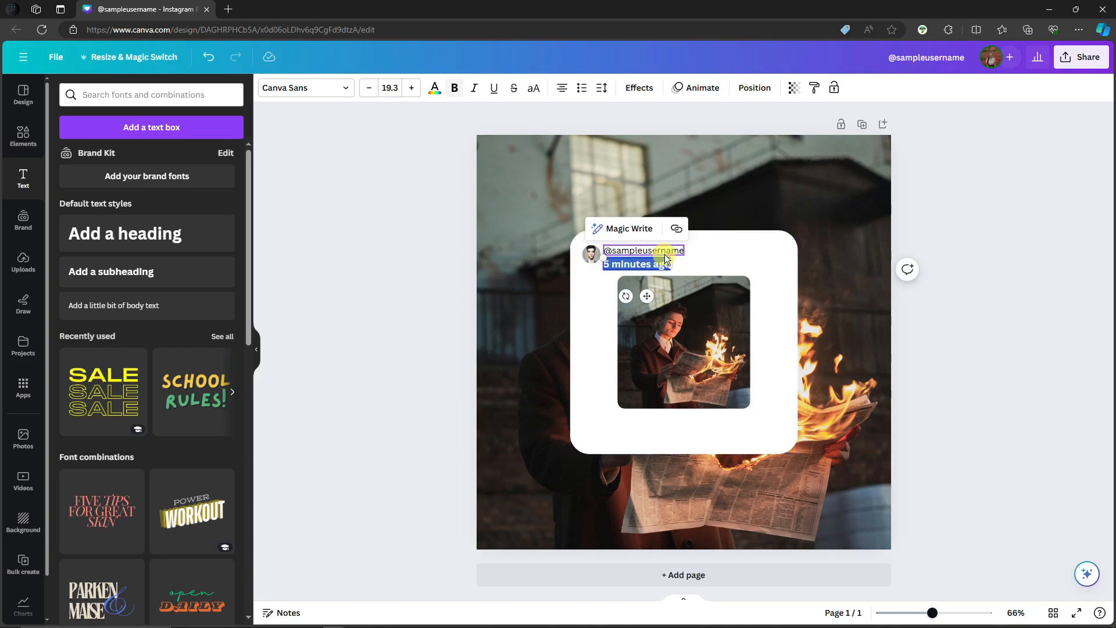
click(964, 223)
triple_click(648, 266)
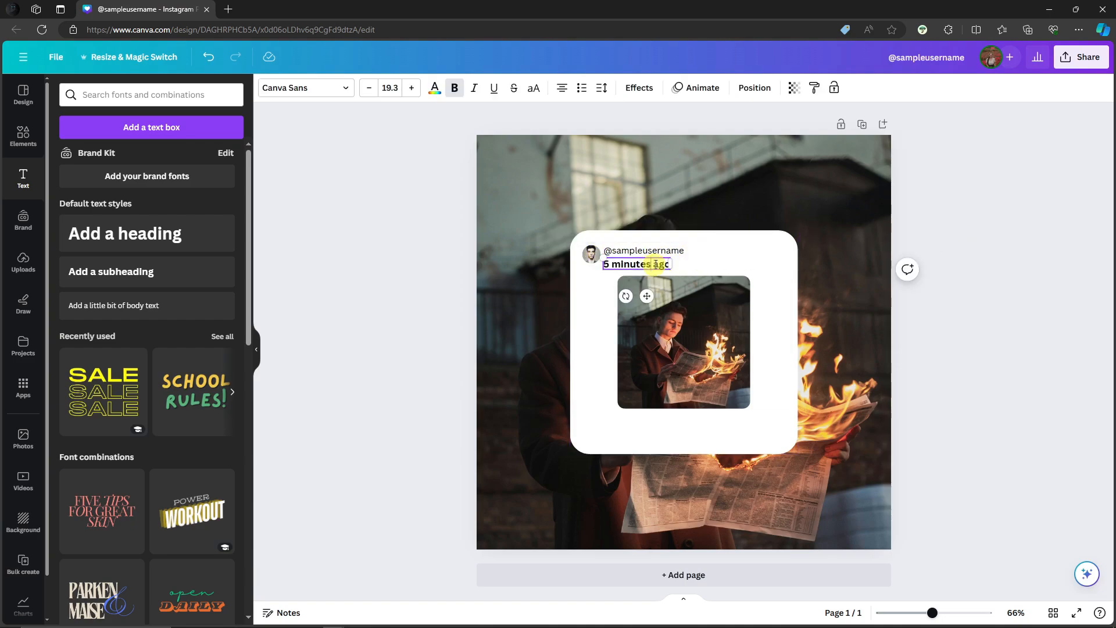
key(ctrl+b)
click(980, 224)
triple_click(624, 265)
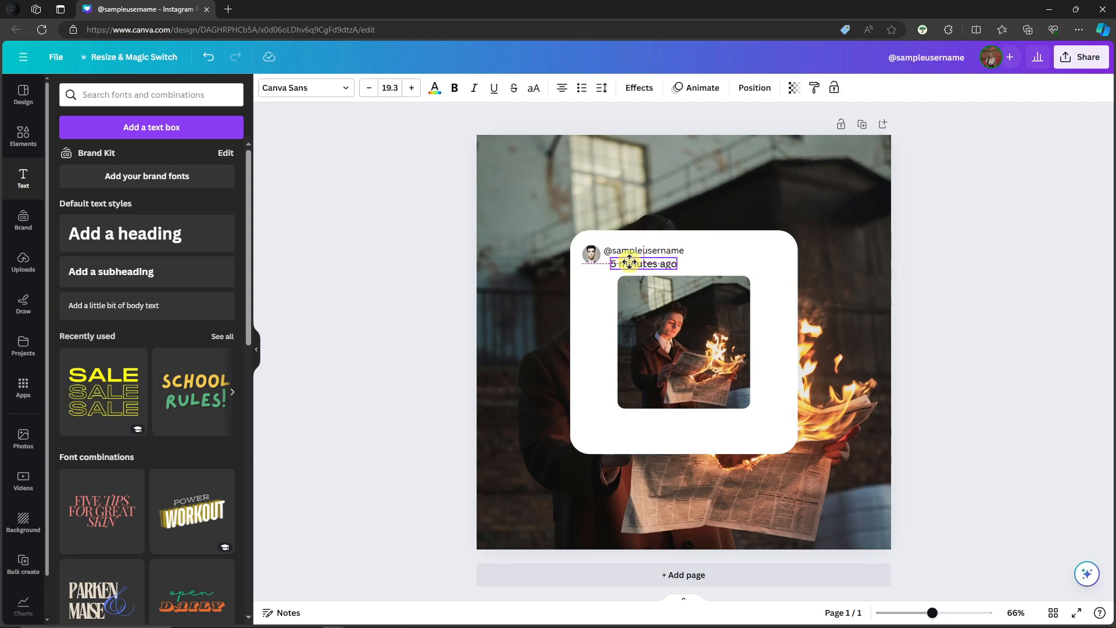
click(1023, 222)
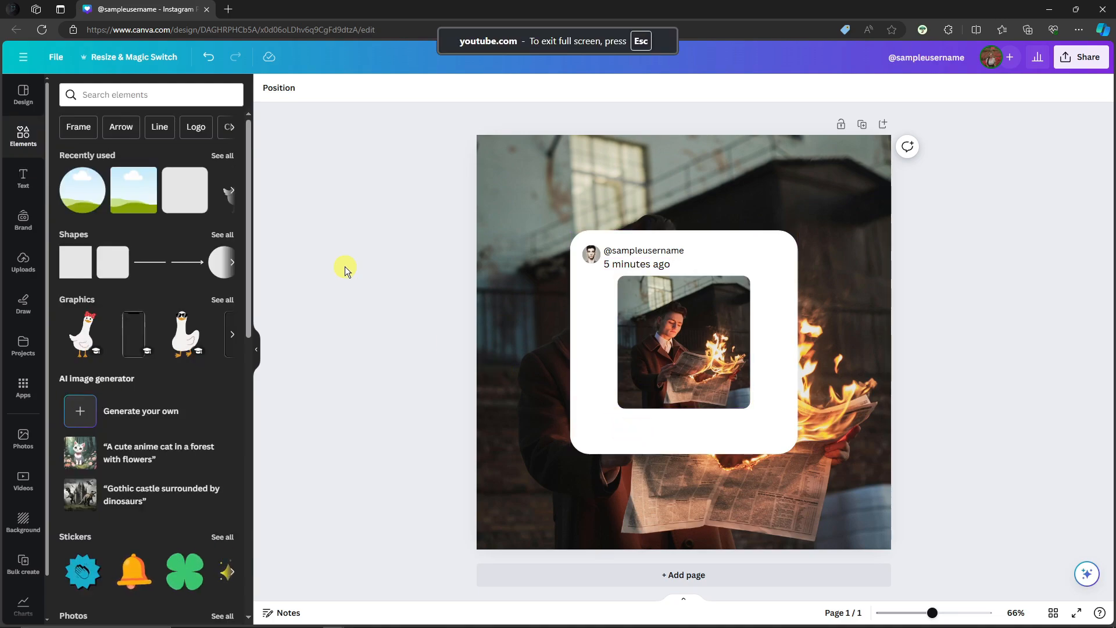
click(170, 95)
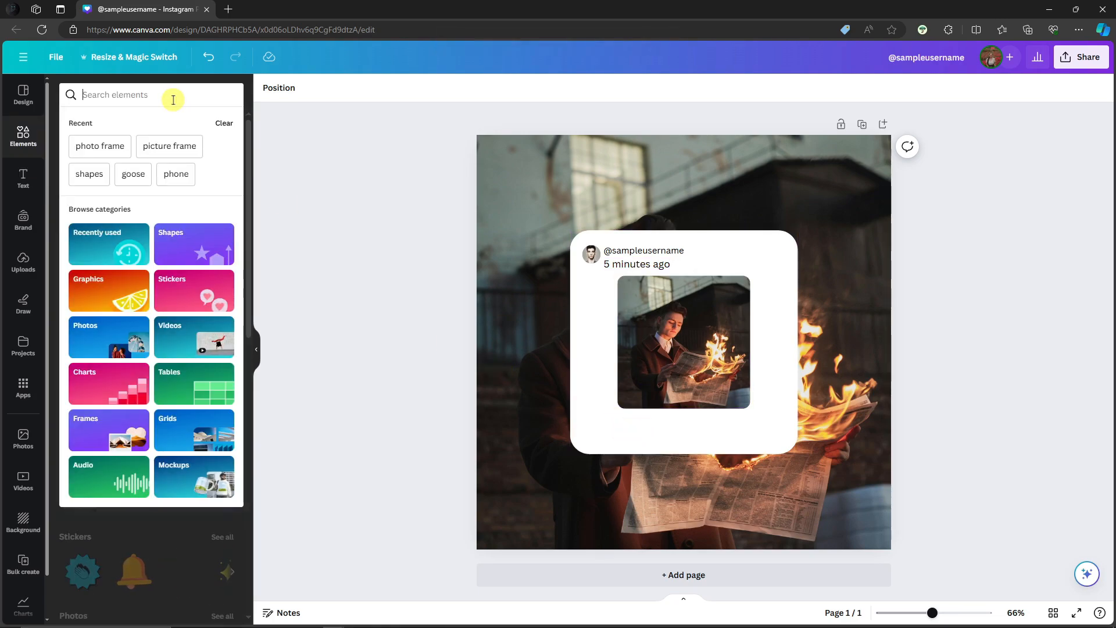
Recolour the "5 minutes ago" text to a light grey from the default solid colours.
click(626, 266)
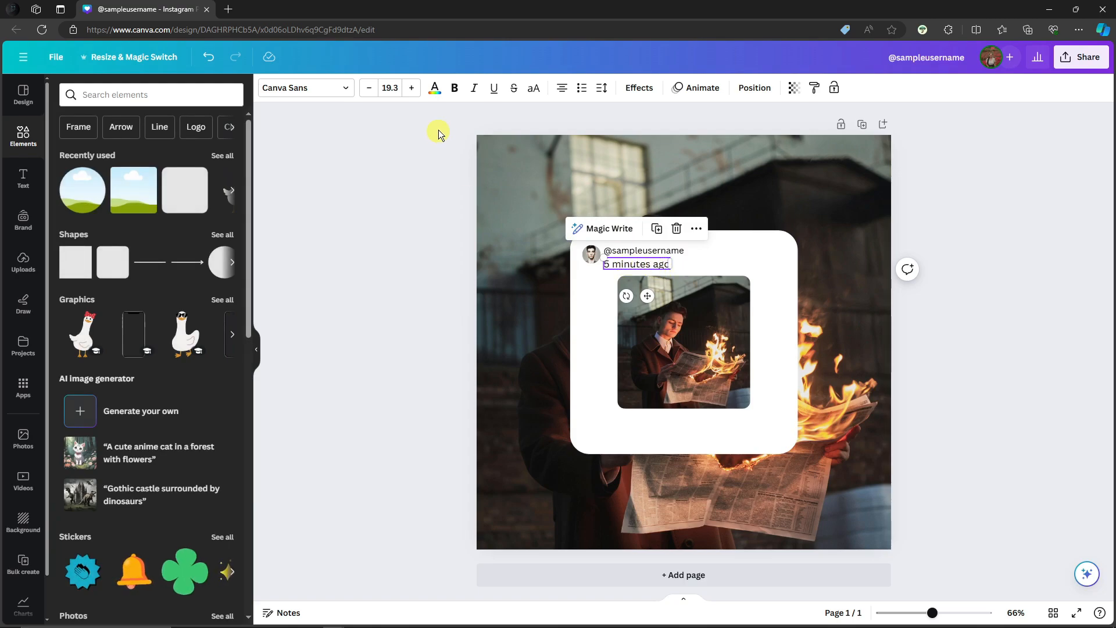
click(433, 88)
click(161, 422)
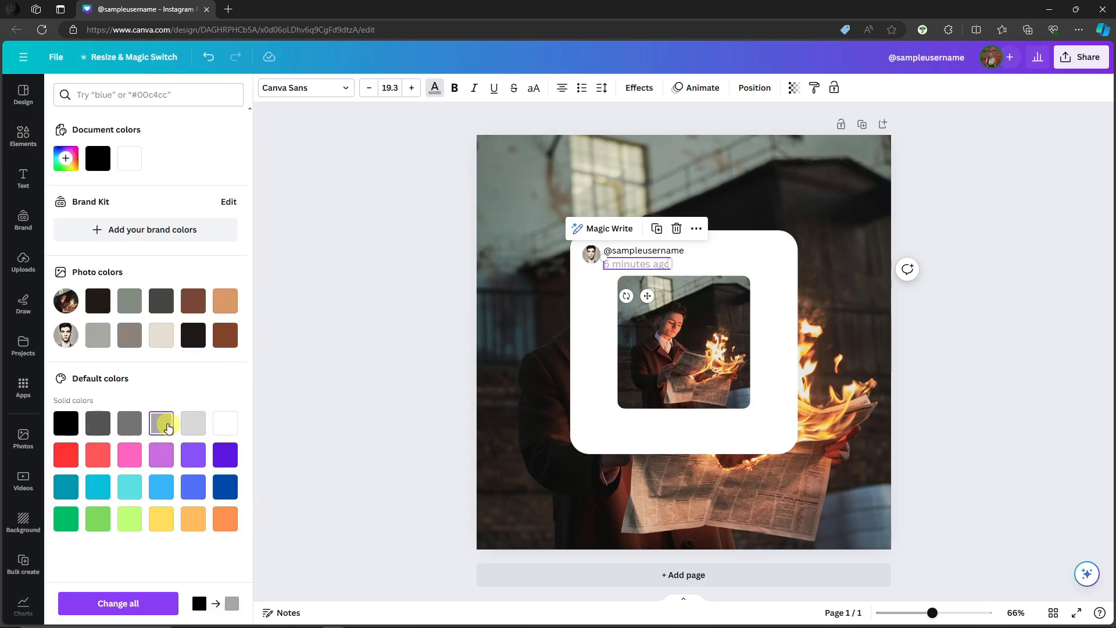
click(370, 316)
Reduce the font size of the "5 minutes ago" text by two points.
click(647, 261)
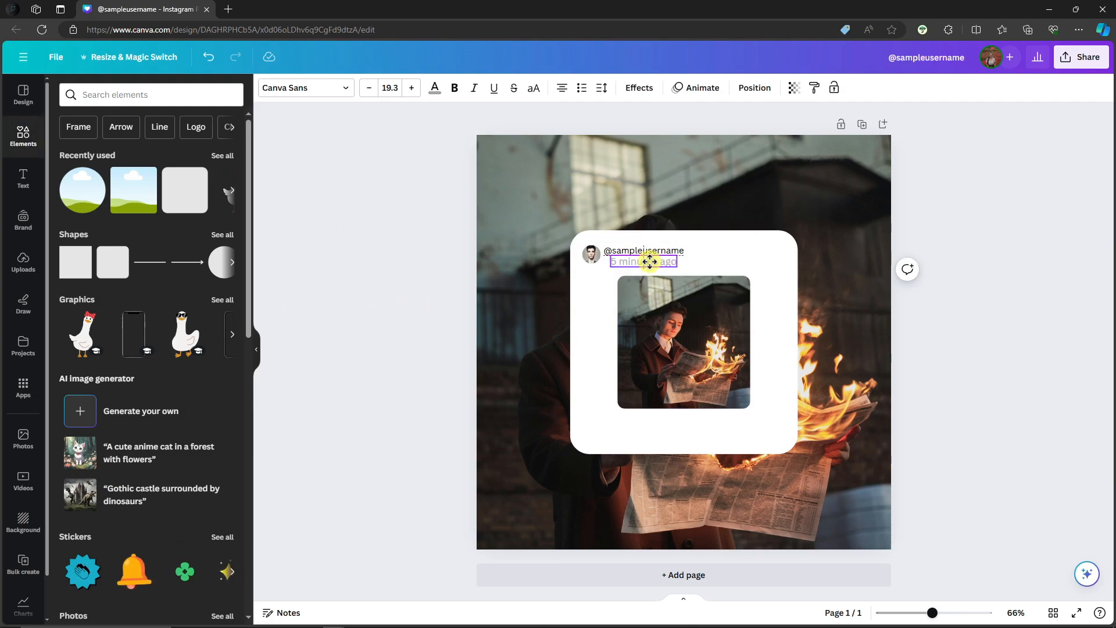
click(370, 89)
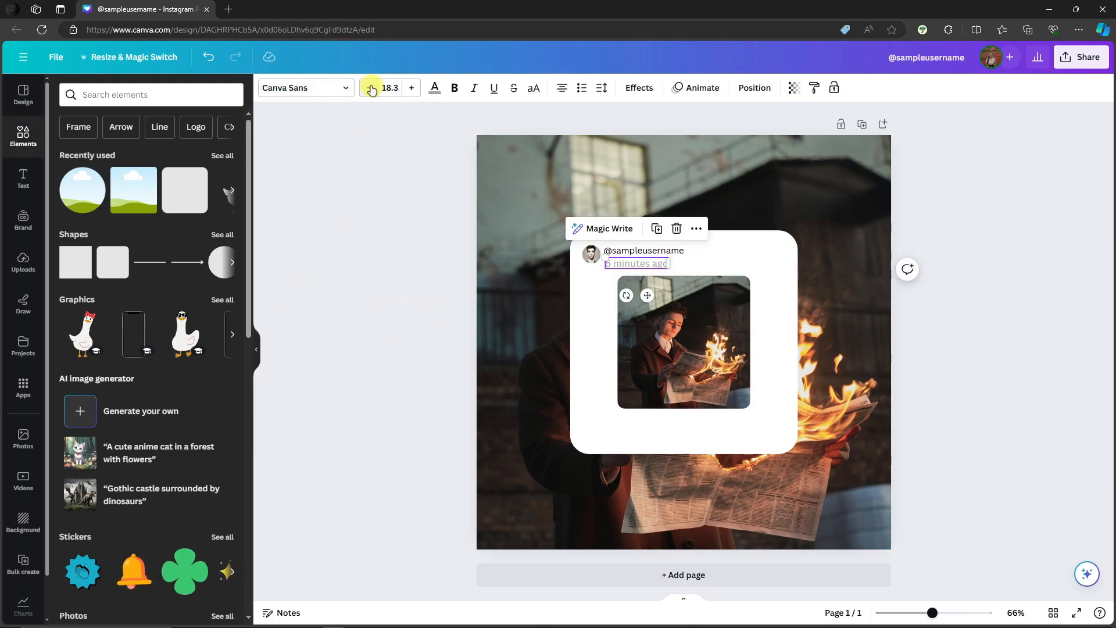
click(371, 88)
click(338, 262)
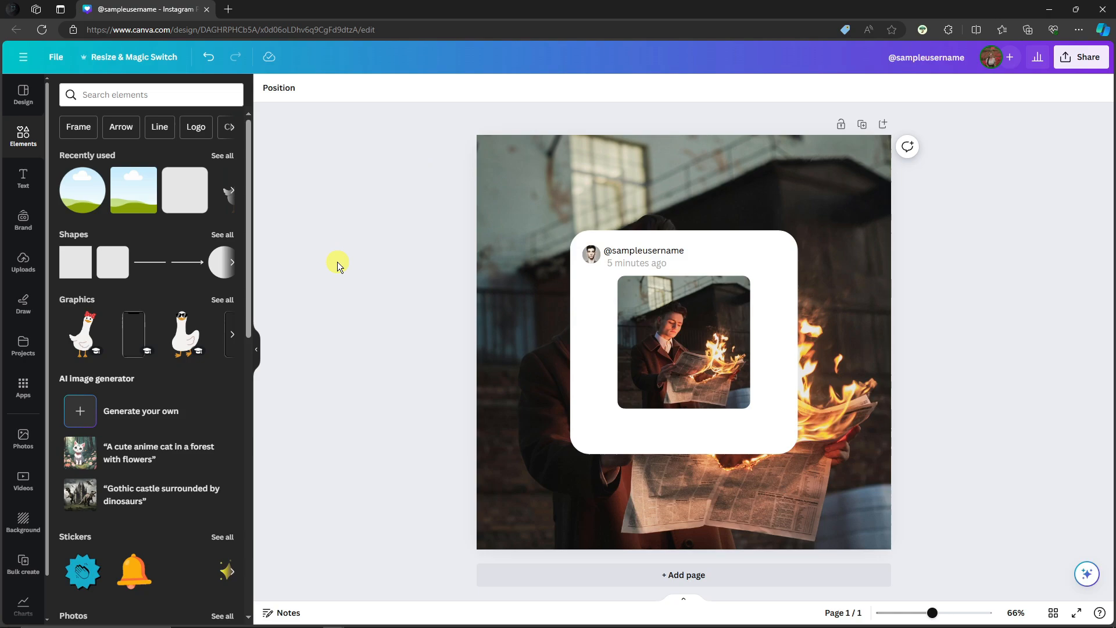
click(655, 265)
click(391, 261)
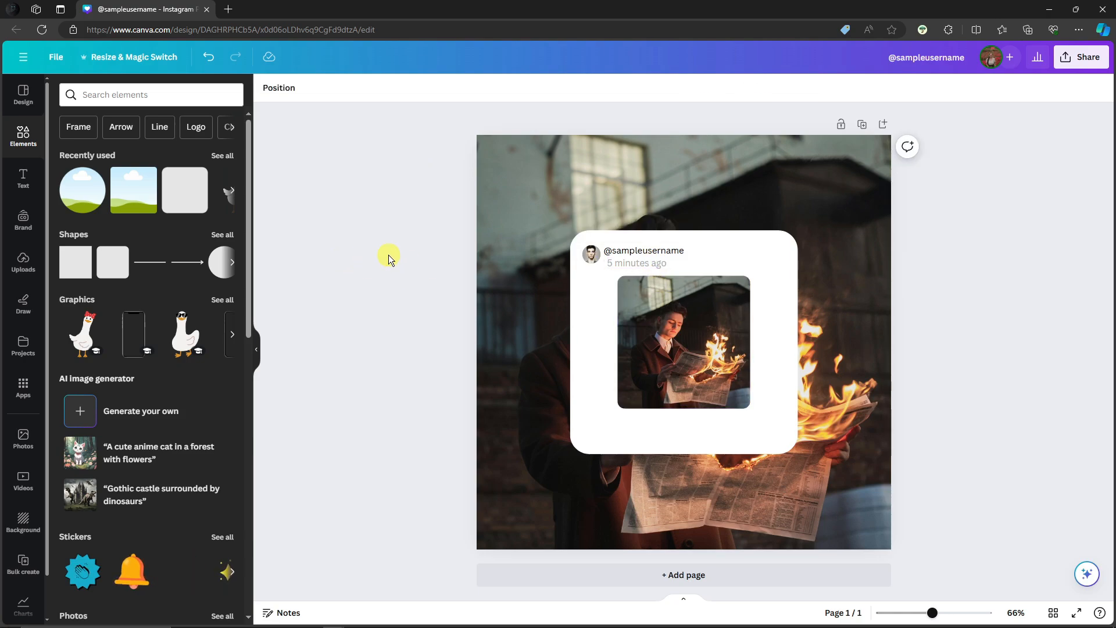
Search the elements for "instagram like button" and place the heart outline at small icon size below the framed photo.
click(121, 95)
text(in)
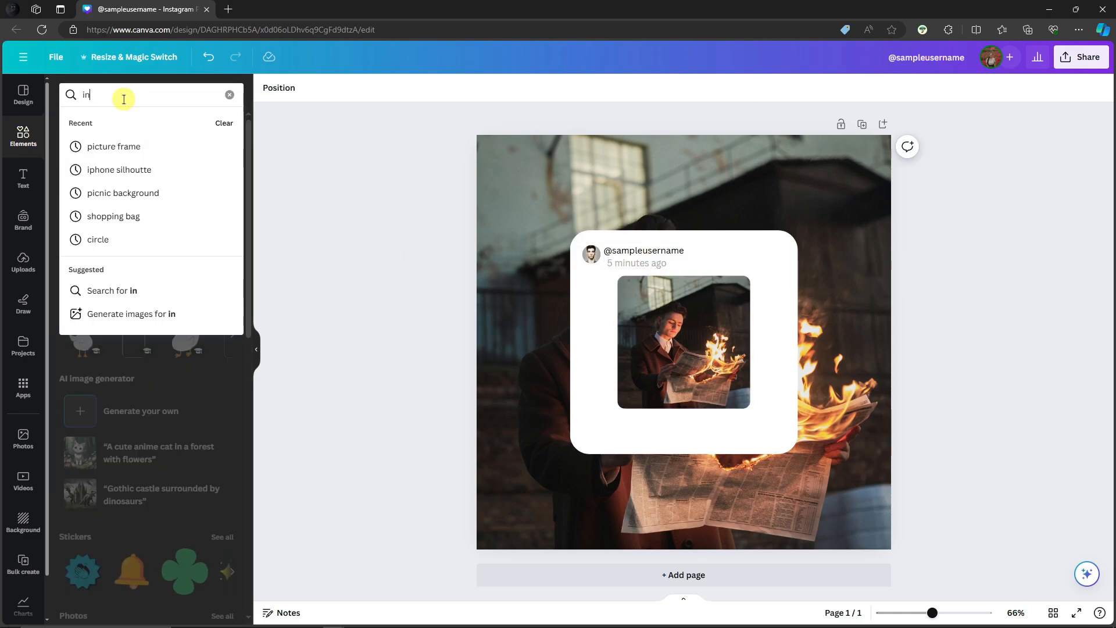
text(stagram like)
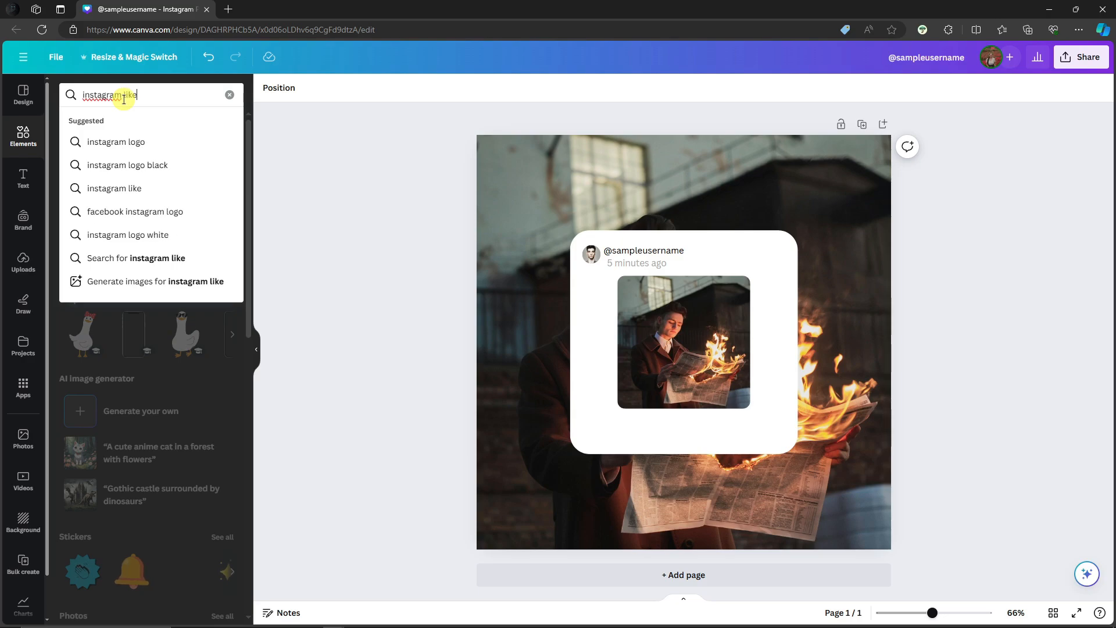
text( button)
key(Return)
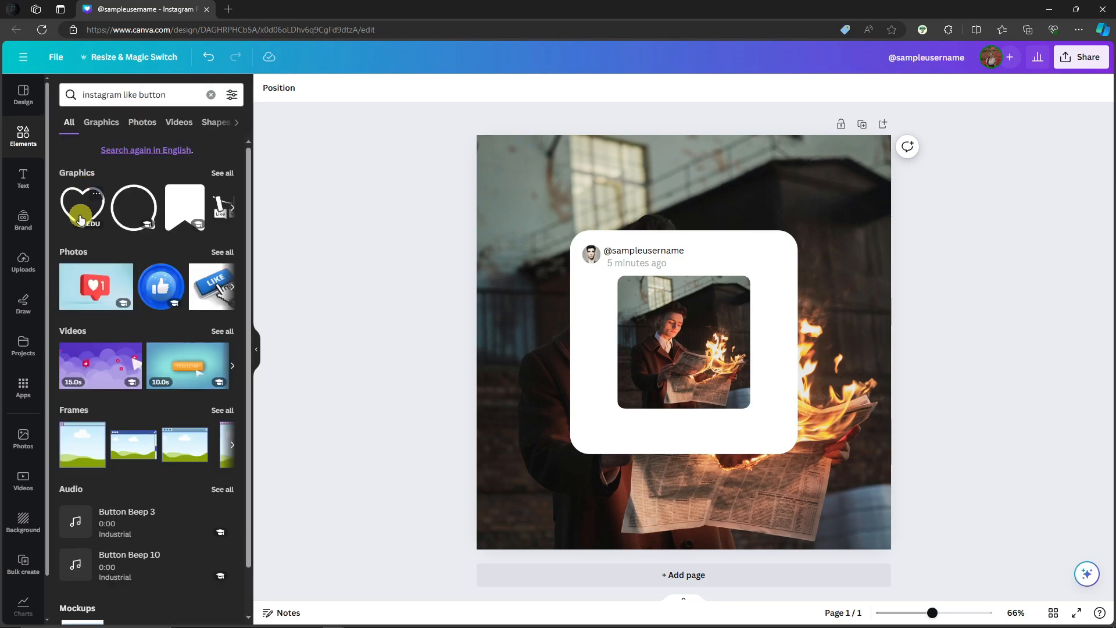
drag(81, 215, 610, 386)
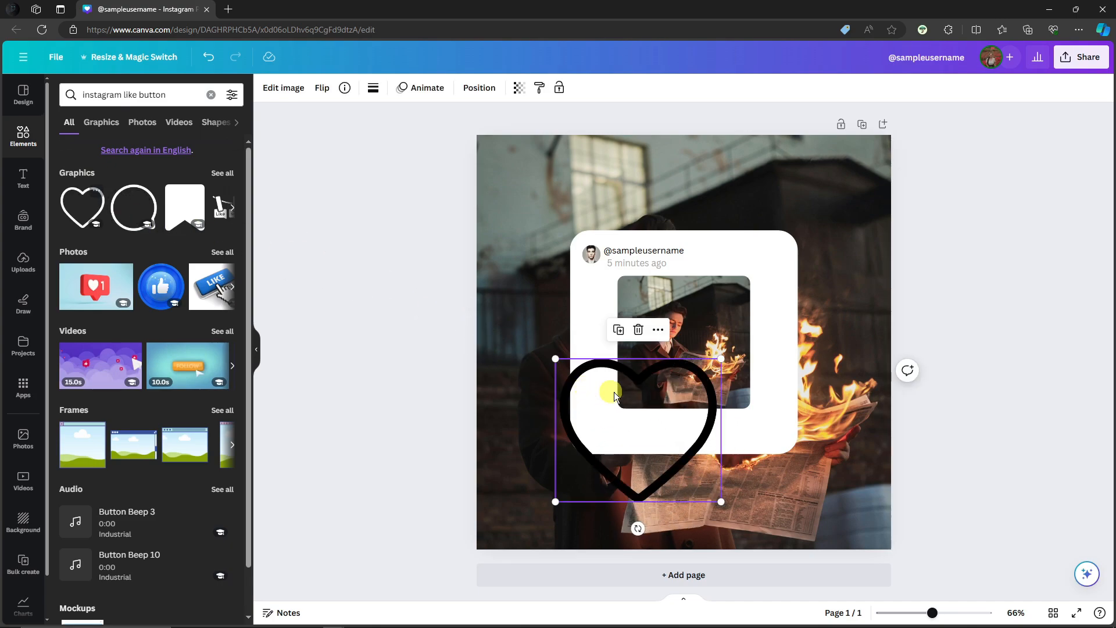
drag(719, 357, 617, 424)
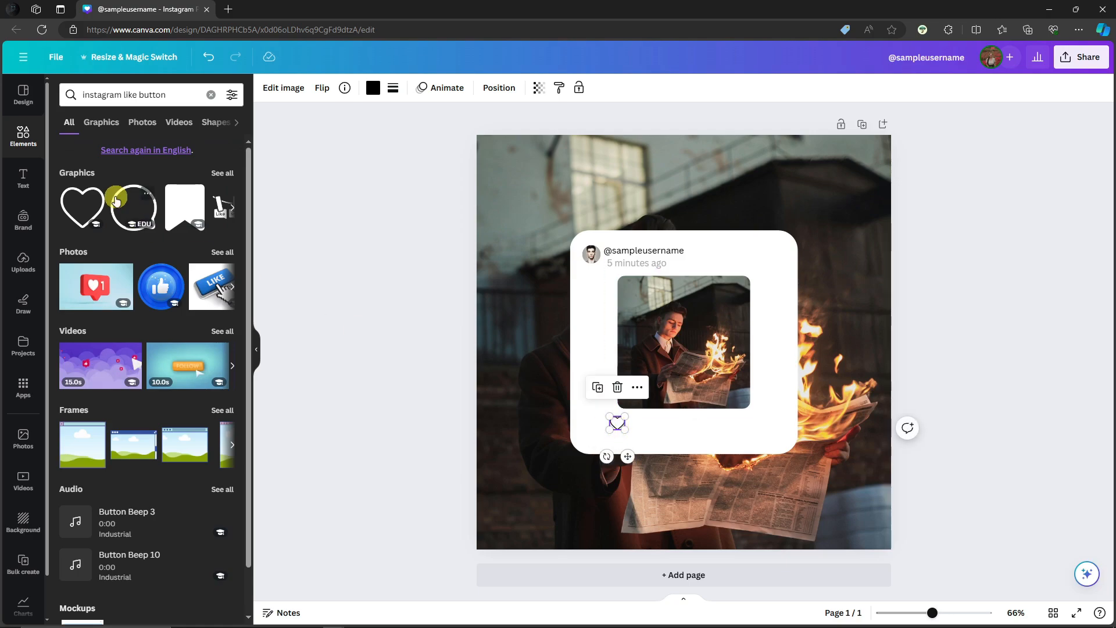
Add the round speech-bubble graphic, shrink it to the heart's size and set the two icons side by side below the photo.
click(130, 218)
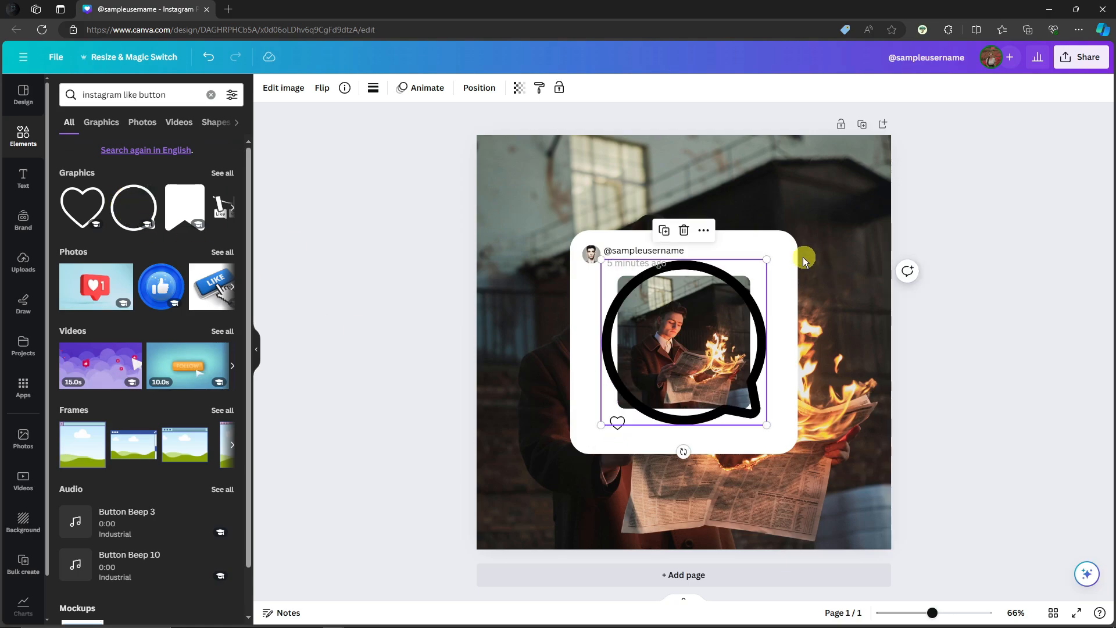
drag(770, 260, 644, 424)
click(625, 428)
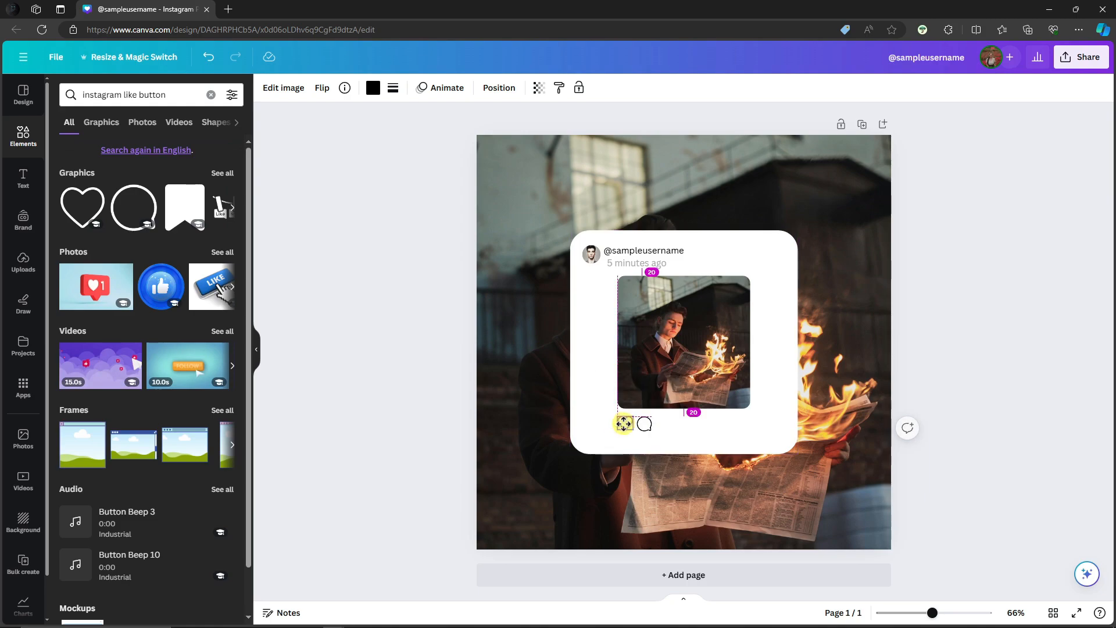
click(774, 387)
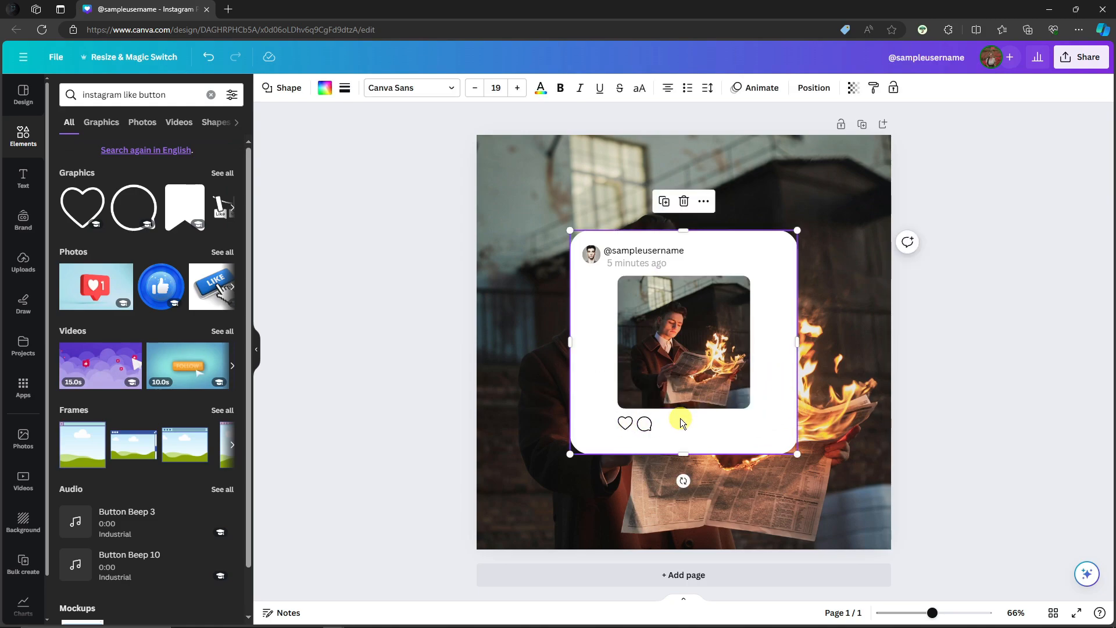
Move the heart and speech-bubble icons slightly inward below the photo, leaving a small gap between them.
mouse_move(643, 425)
mouse_down()
mouse_move(653, 422)
mouse_move(629, 422)
mouse_up()
click(616, 426)
click(773, 424)
click(378, 374)
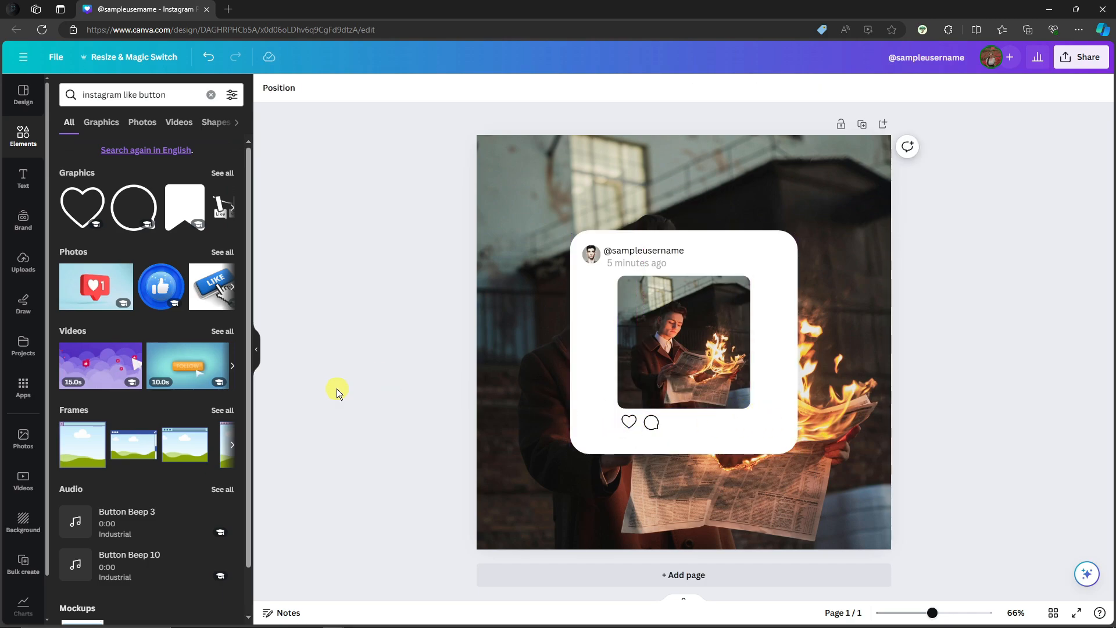
Search the elements for "instagram share button" and show all matching graphics.
click(138, 95)
double_click(128, 95)
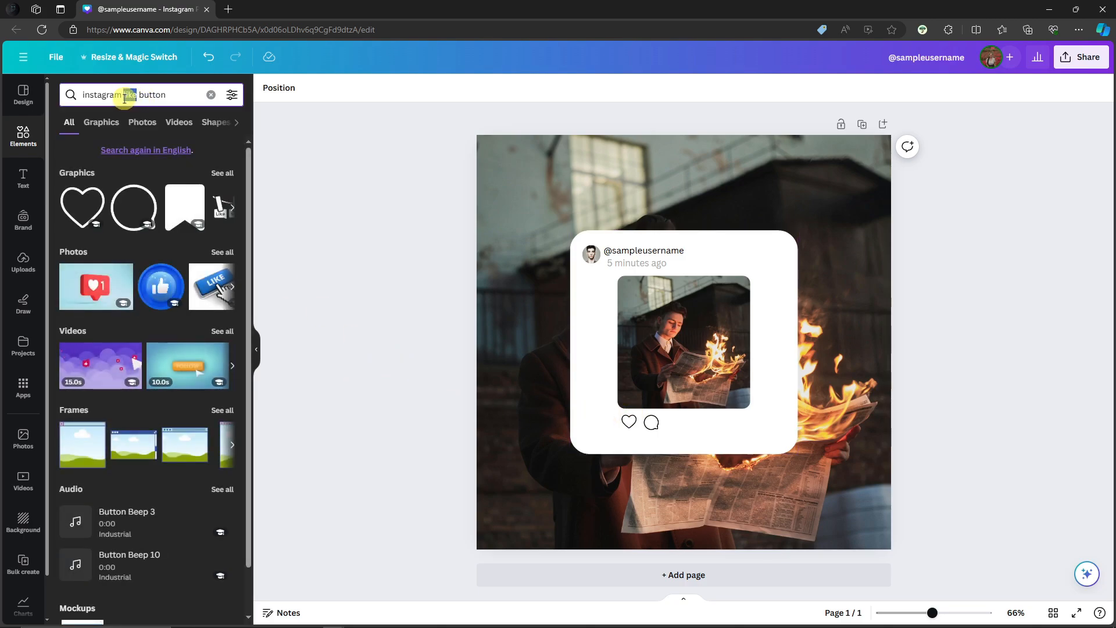
text(share)
key(Return)
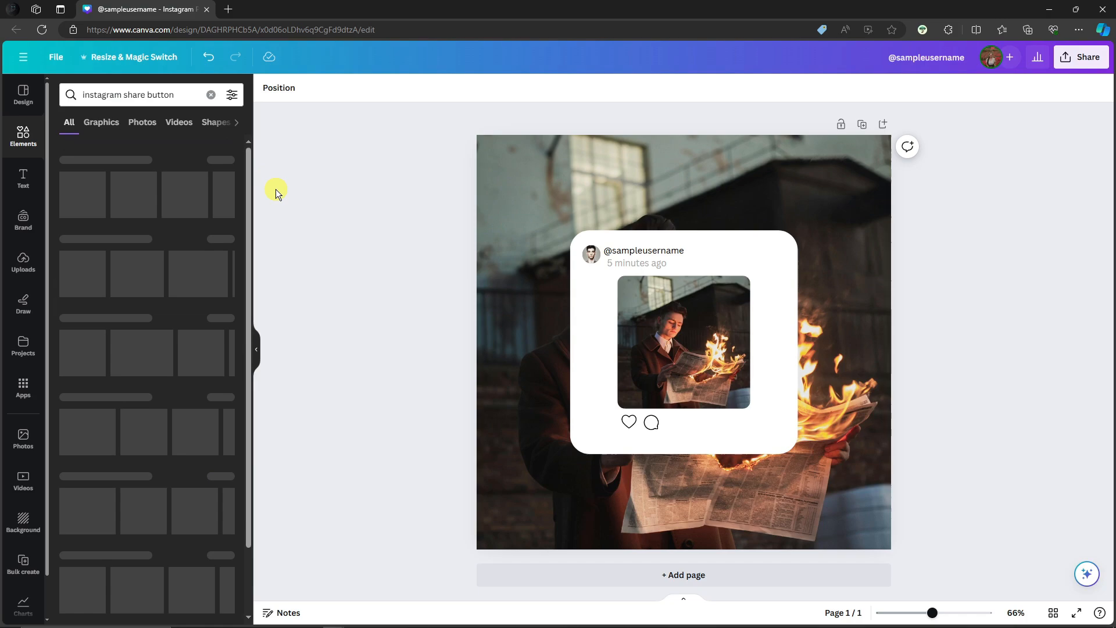
scroll(215, 344, down, 1)
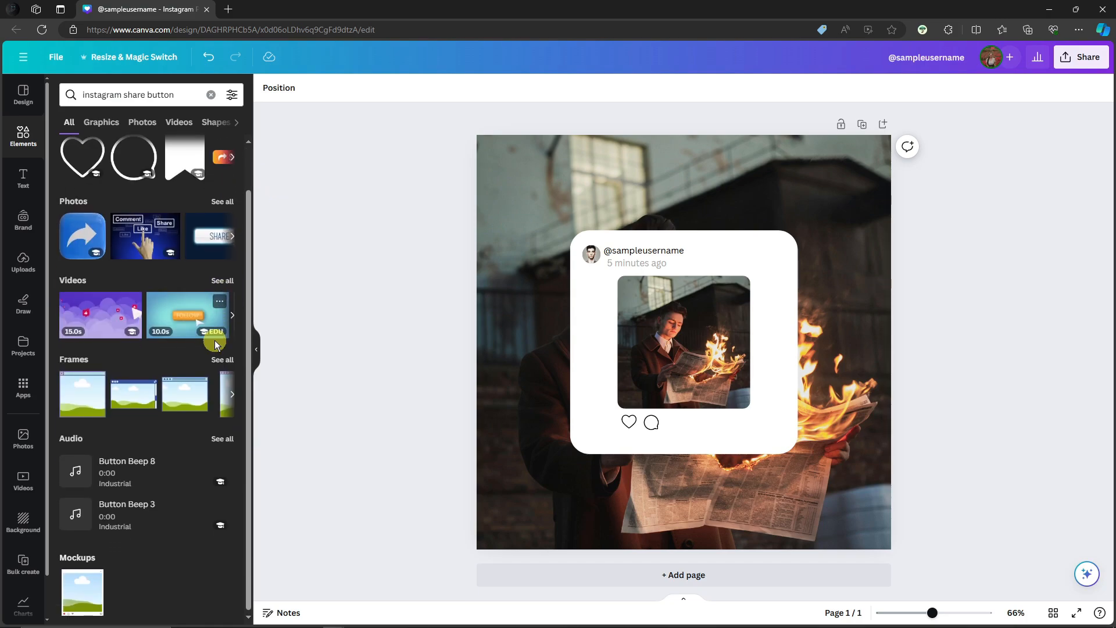
scroll(215, 344, up, 1)
click(227, 173)
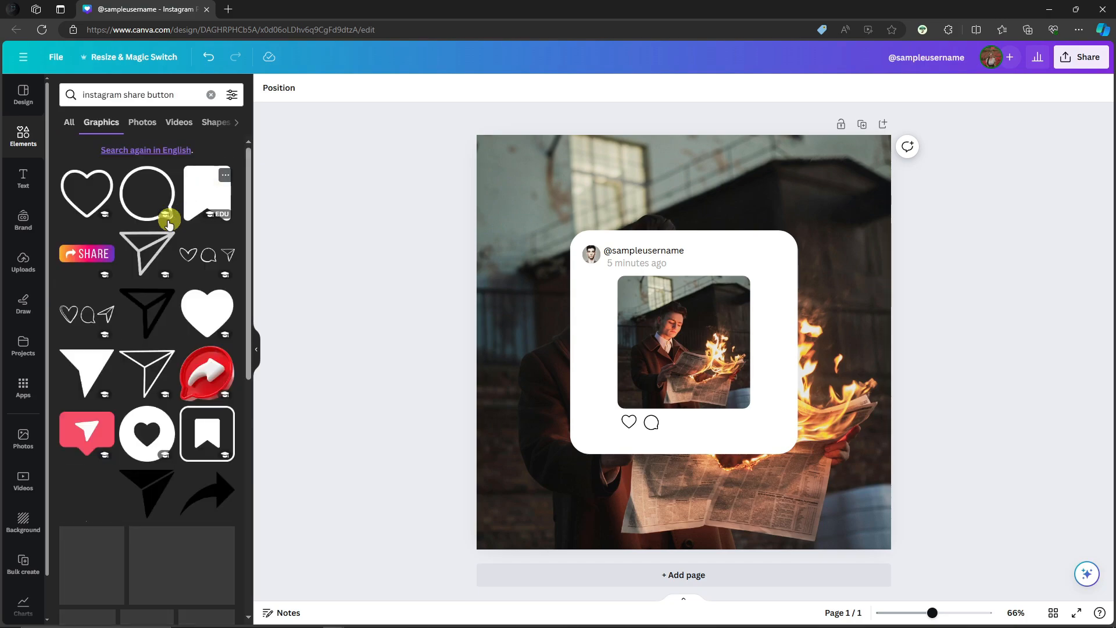
Add the paper-plane outline graphic, shrink it to icon size and line it up after the heart and speech bubble below the photo.
click(154, 248)
drag(763, 277, 673, 420)
click(677, 423)
click(633, 429)
click(657, 426)
click(966, 421)
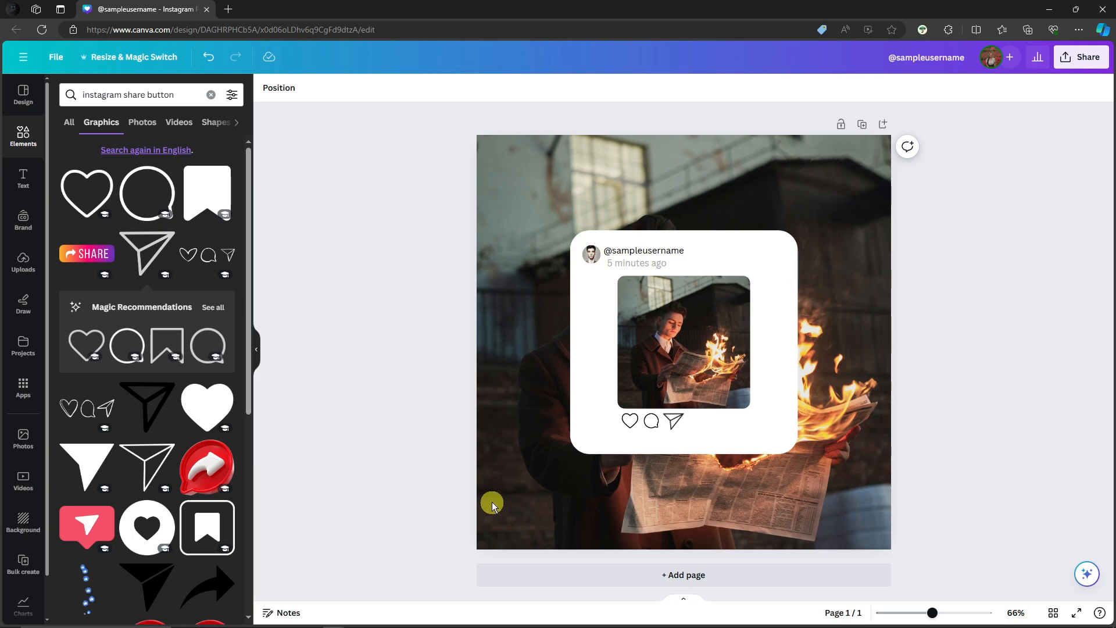
Add the recommended bookmark outline, shrink it to icon size and place it below the photo's lower right corner.
click(167, 349)
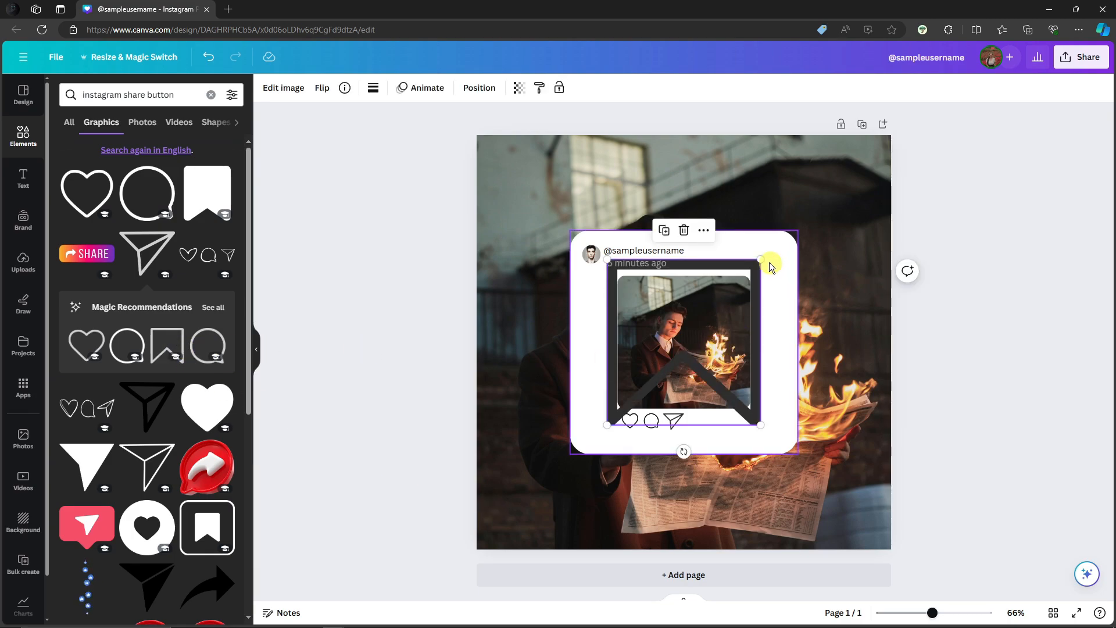
drag(768, 262, 741, 421)
click(959, 372)
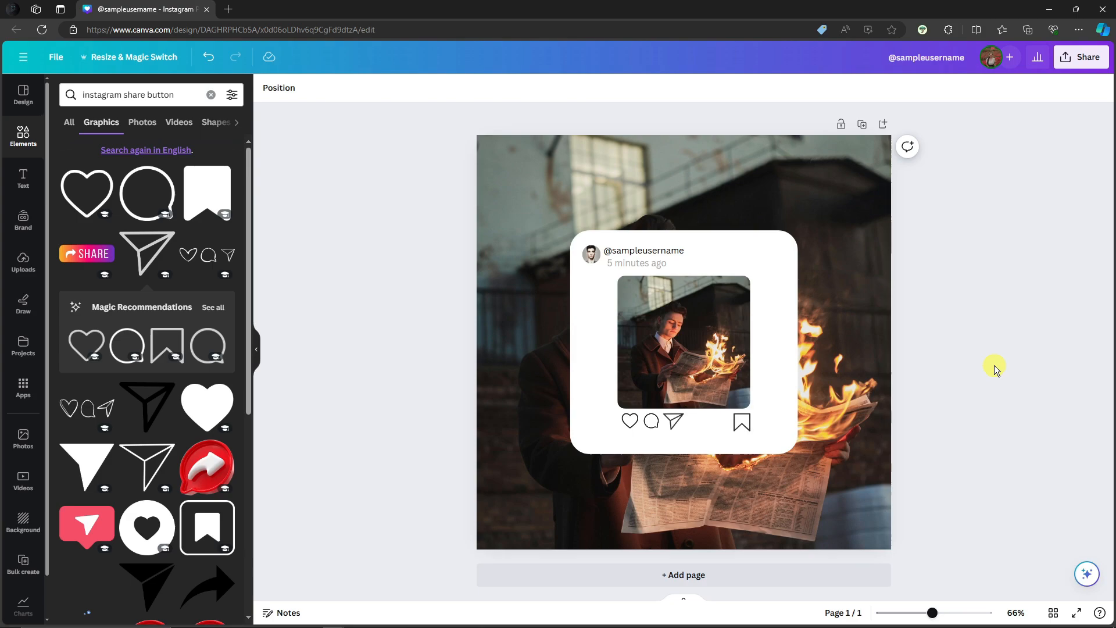
click(654, 251)
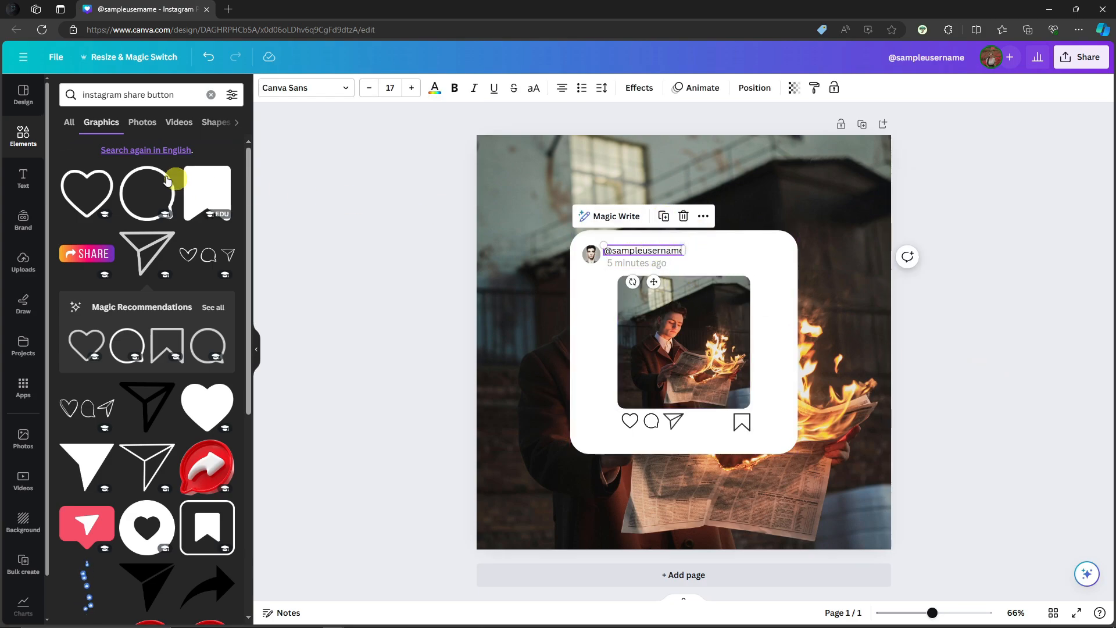
click(23, 178)
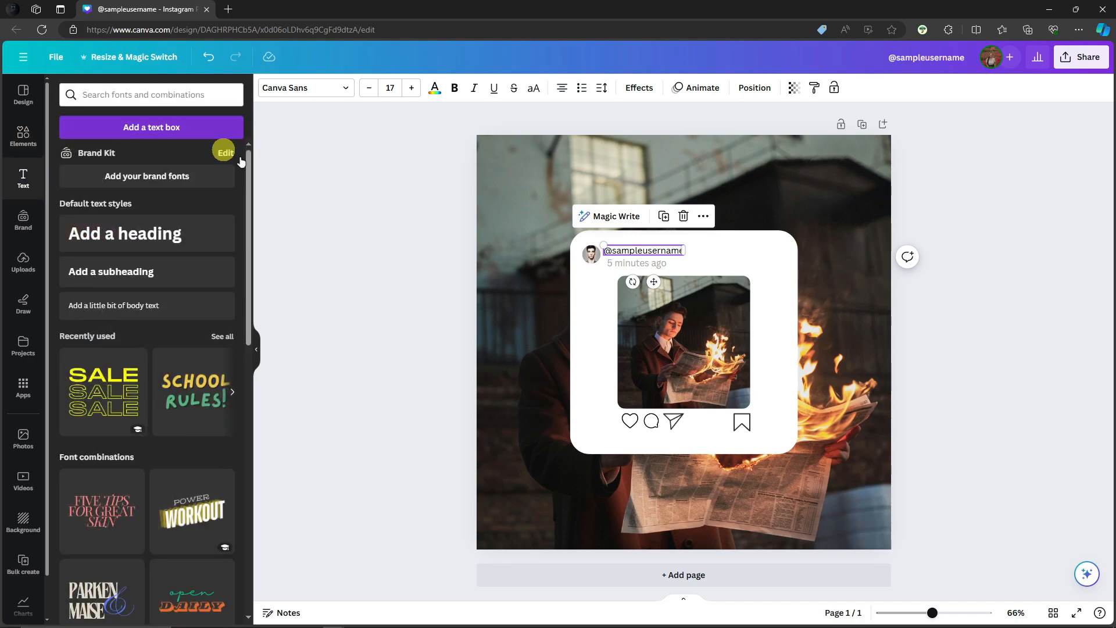
click(663, 216)
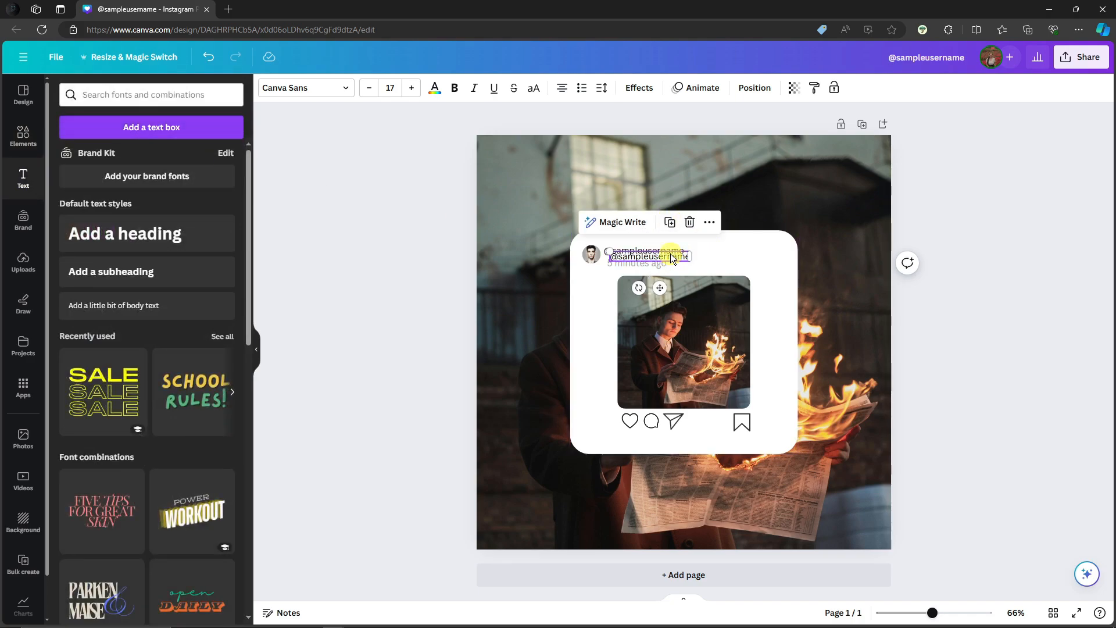
drag(671, 257, 663, 433)
click(710, 438)
click(1012, 284)
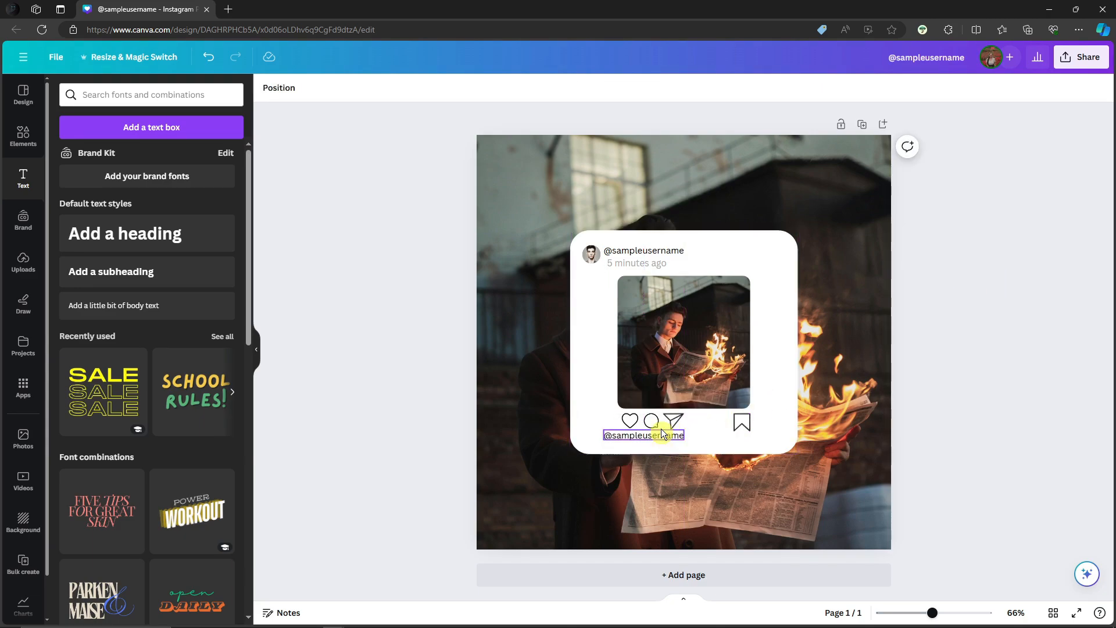
click(656, 249)
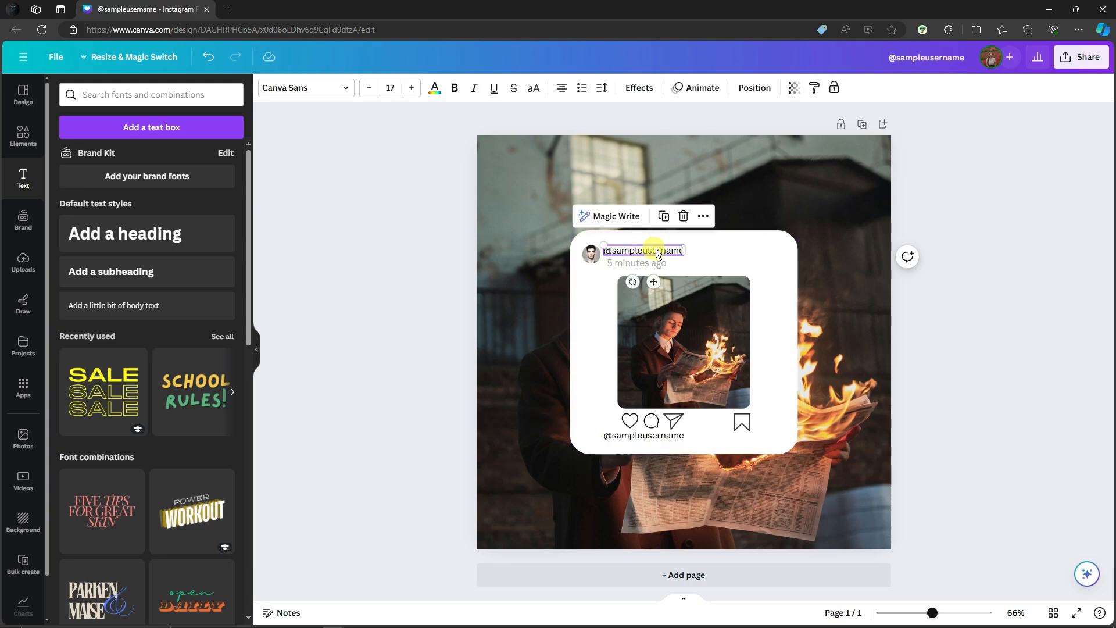
click(654, 436)
click(655, 435)
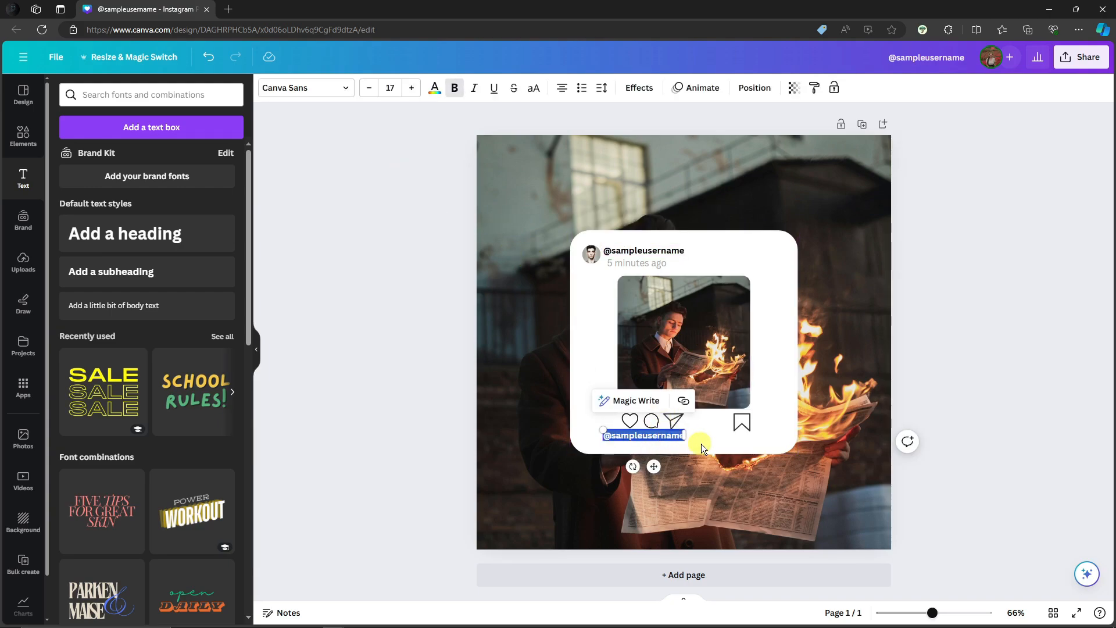
click(679, 435)
key(BackSpace)
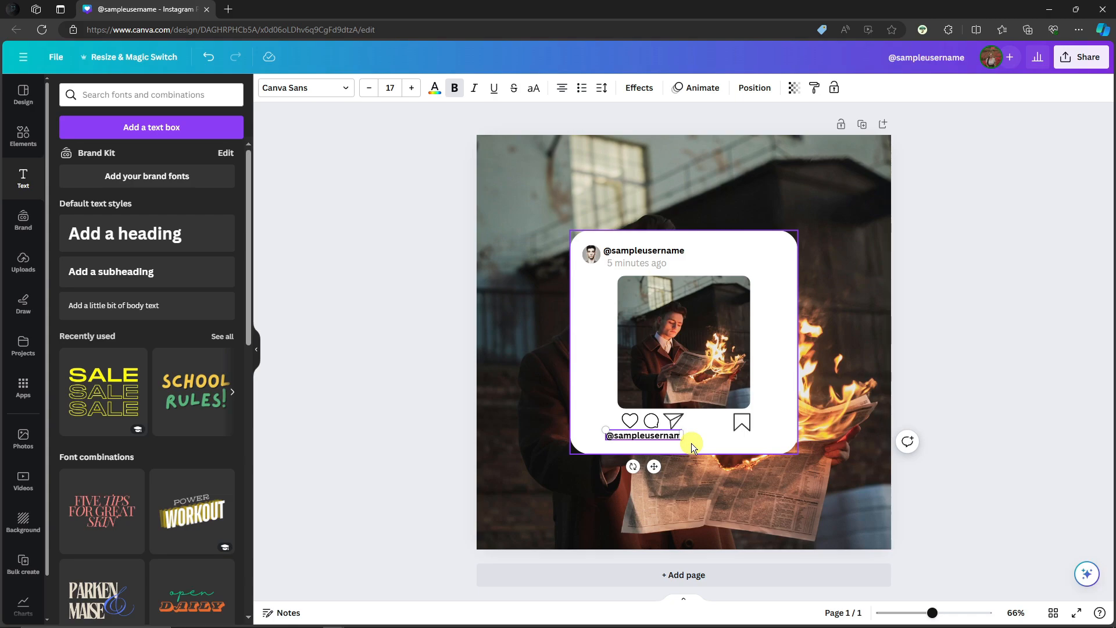
text(e)
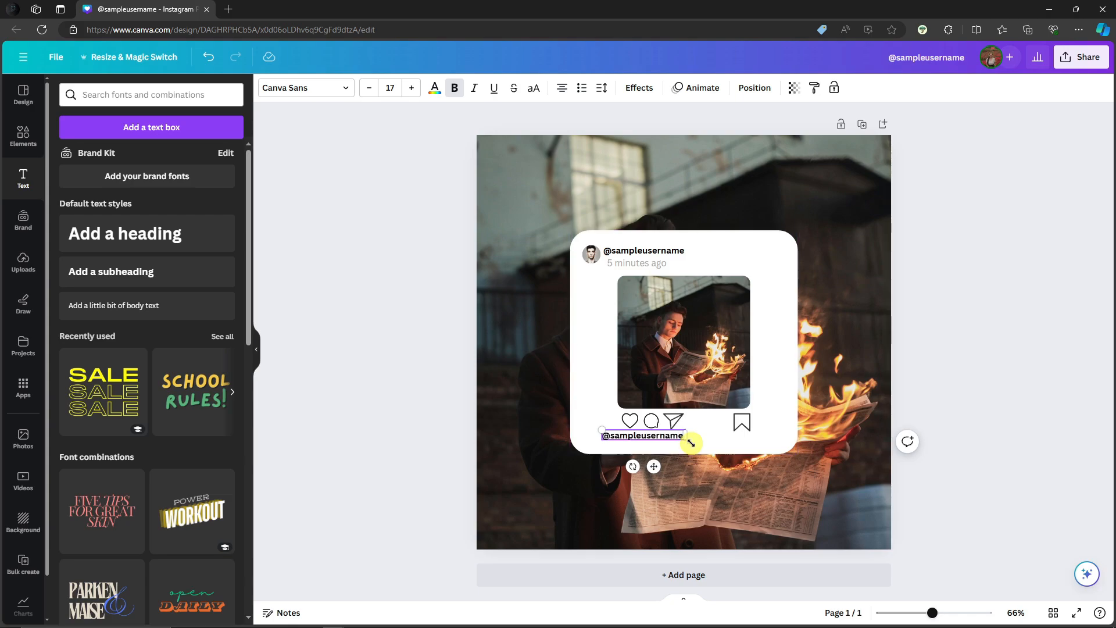
text(:)
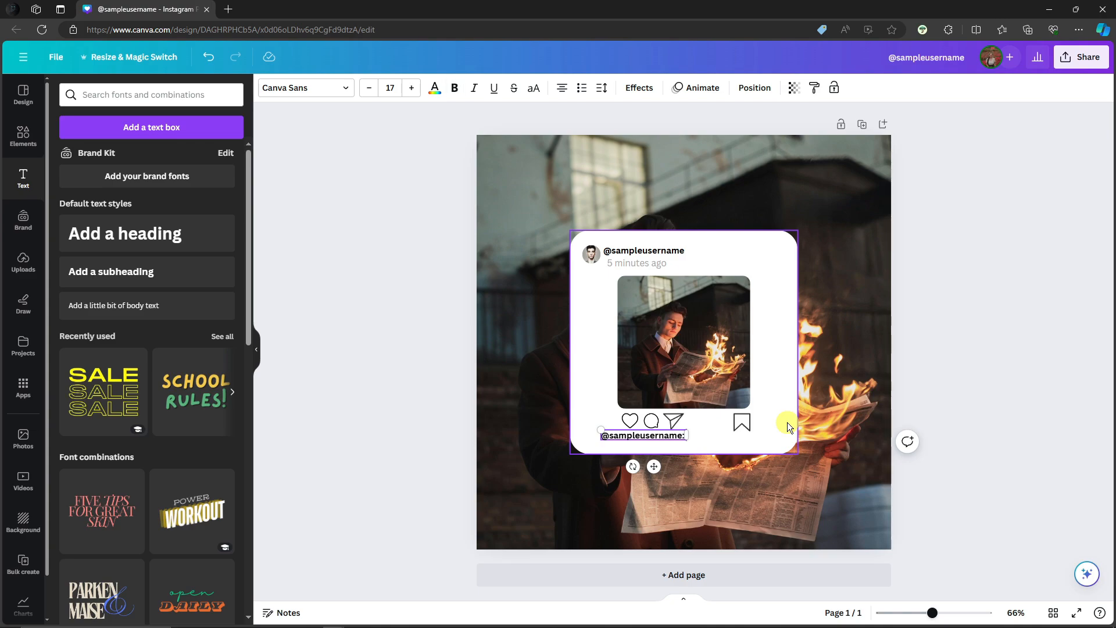
click(960, 354)
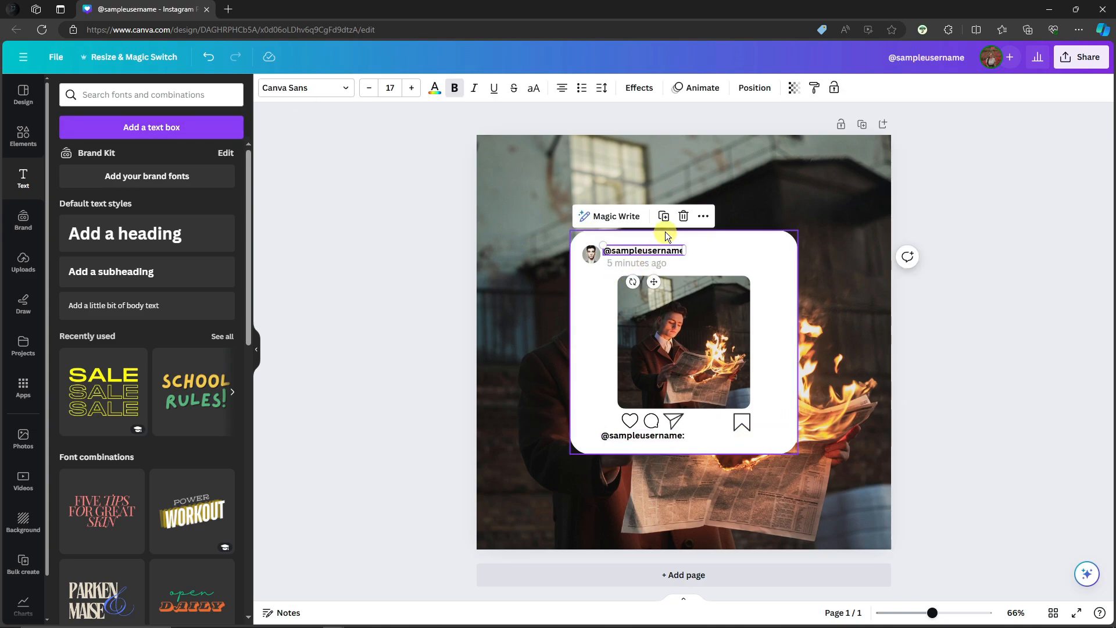
click(667, 219)
drag(675, 256, 738, 436)
click(675, 278)
click(1004, 216)
Replace the copied username's text with "THIS IMAGE IS GOOD" and widen its box to about 232 so it fits on one line.
double_click(730, 437)
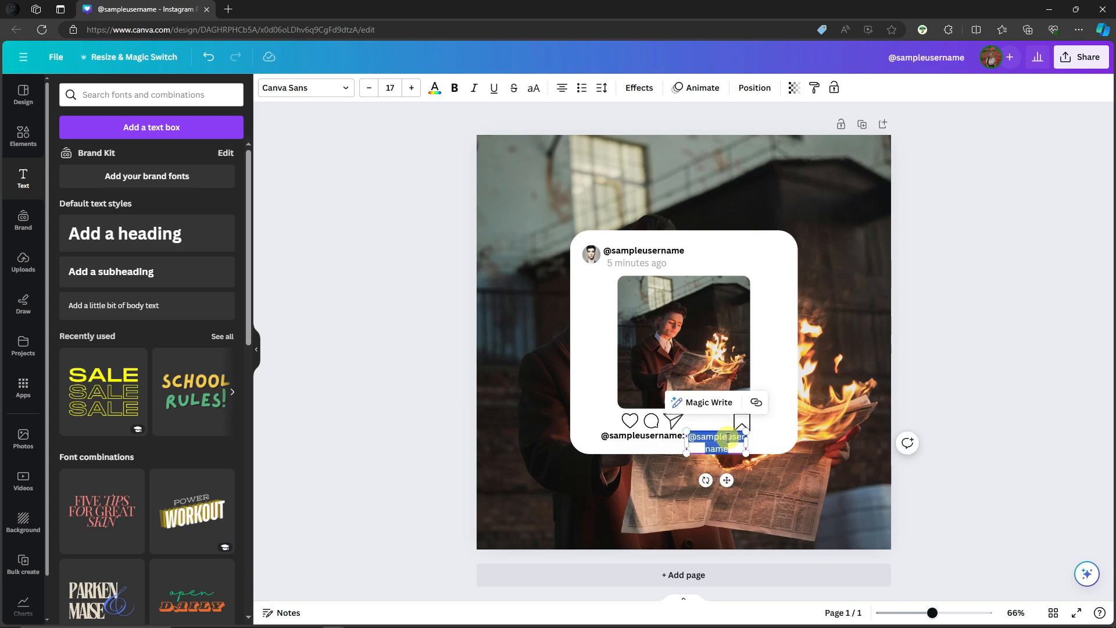
key(BackSpace)
text(THIS IMAGE IS GOO)
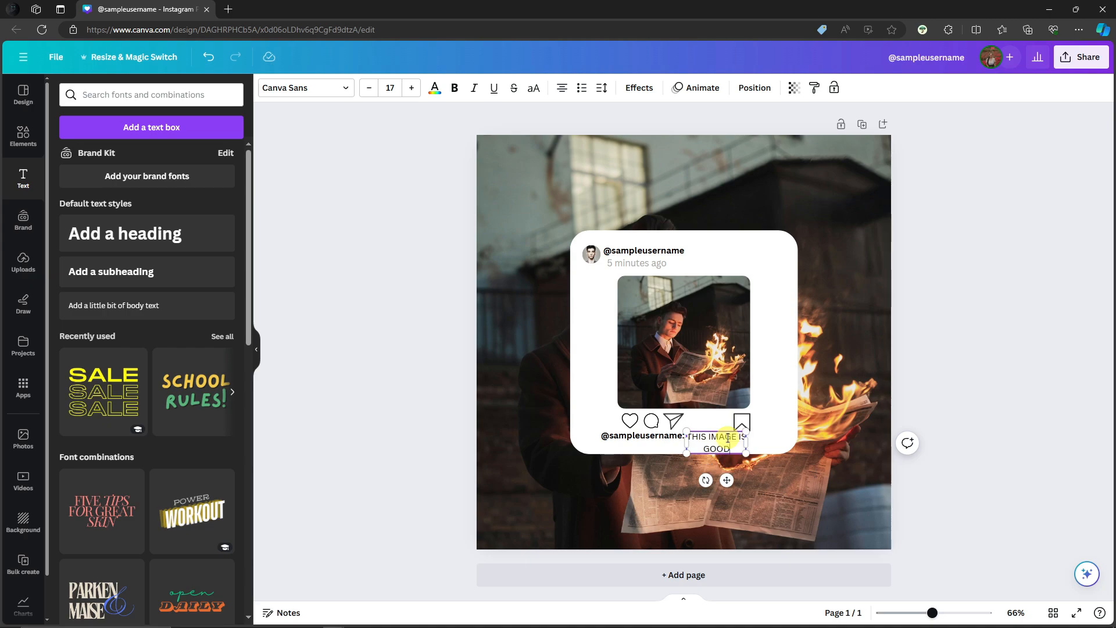
text(D)
drag(747, 442, 777, 439)
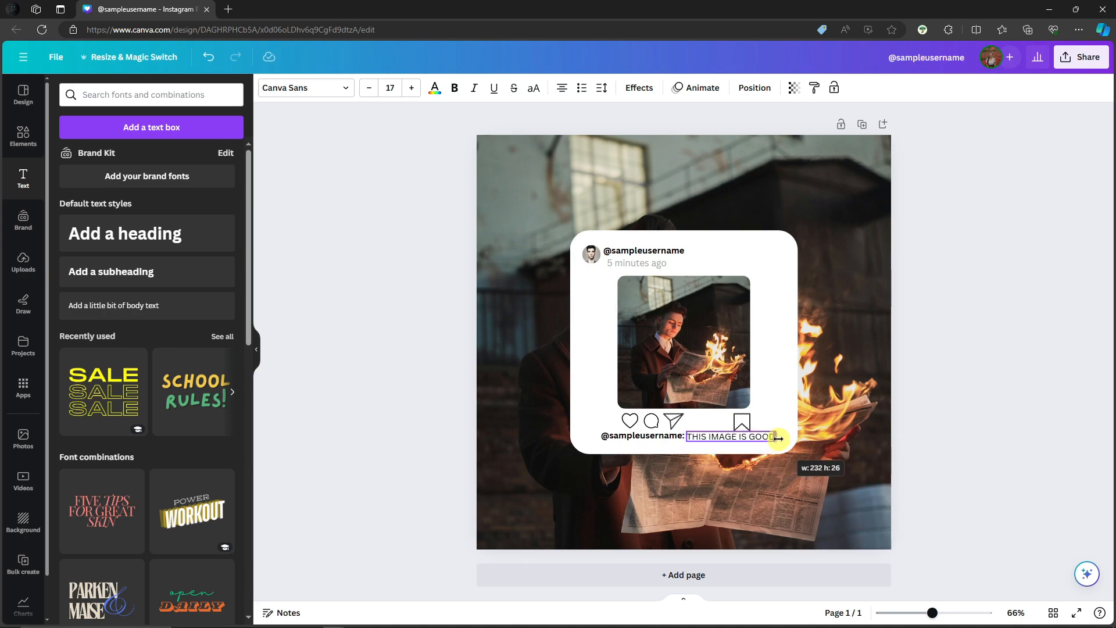
Set the "THIS IMAGE IS GOOD" caption's font size to 14 and nudge it closer to the username.
click(371, 89)
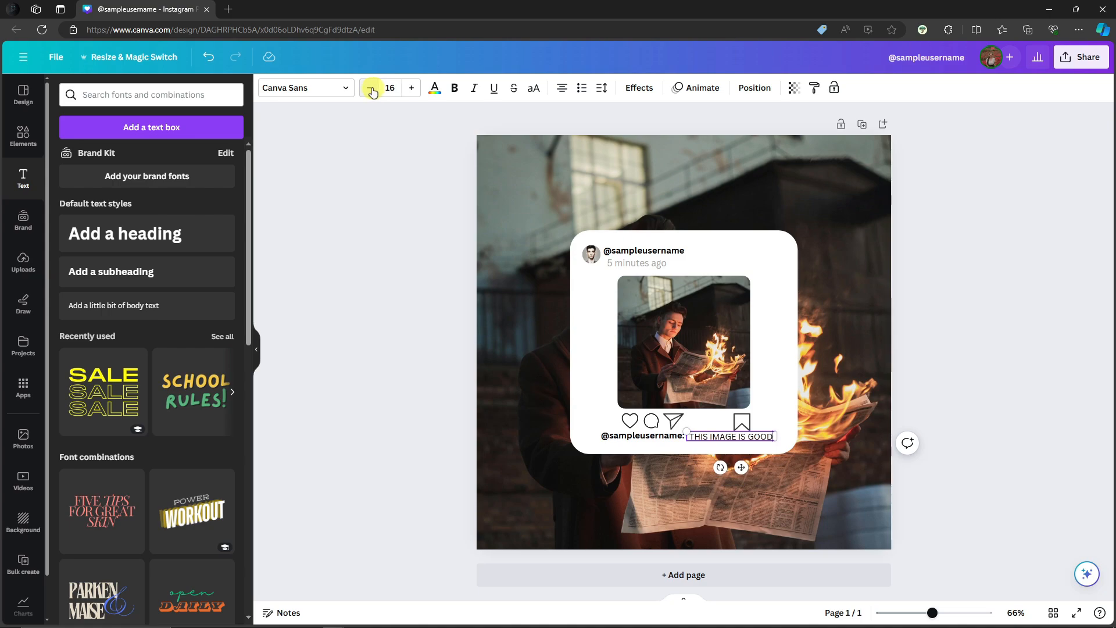
click(371, 89)
click(370, 88)
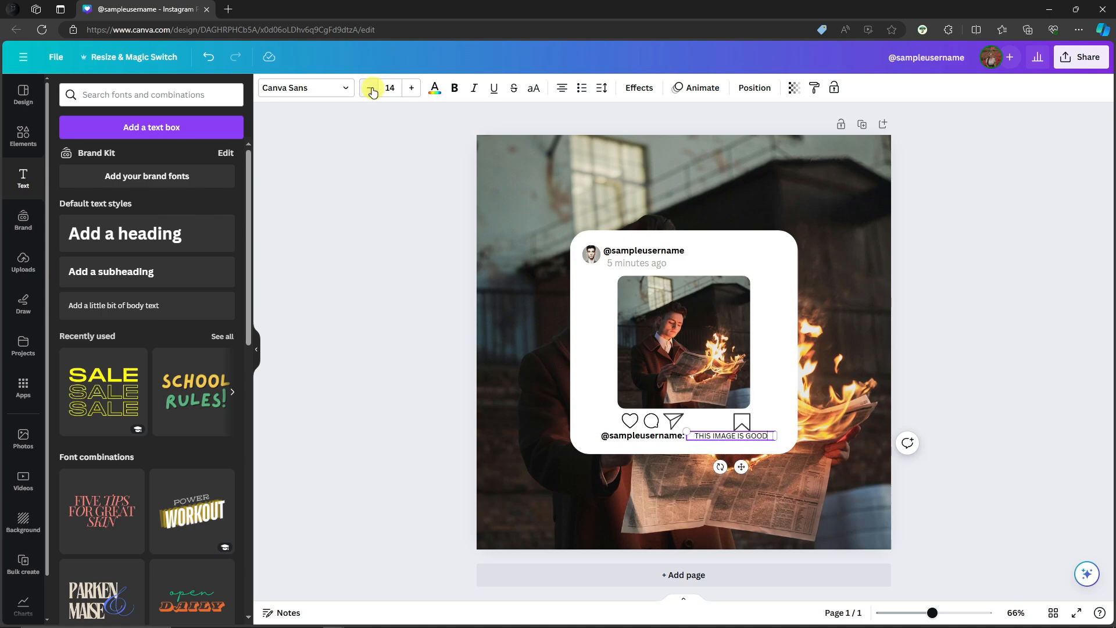
click(700, 448)
drag(701, 438, 698, 437)
click(691, 446)
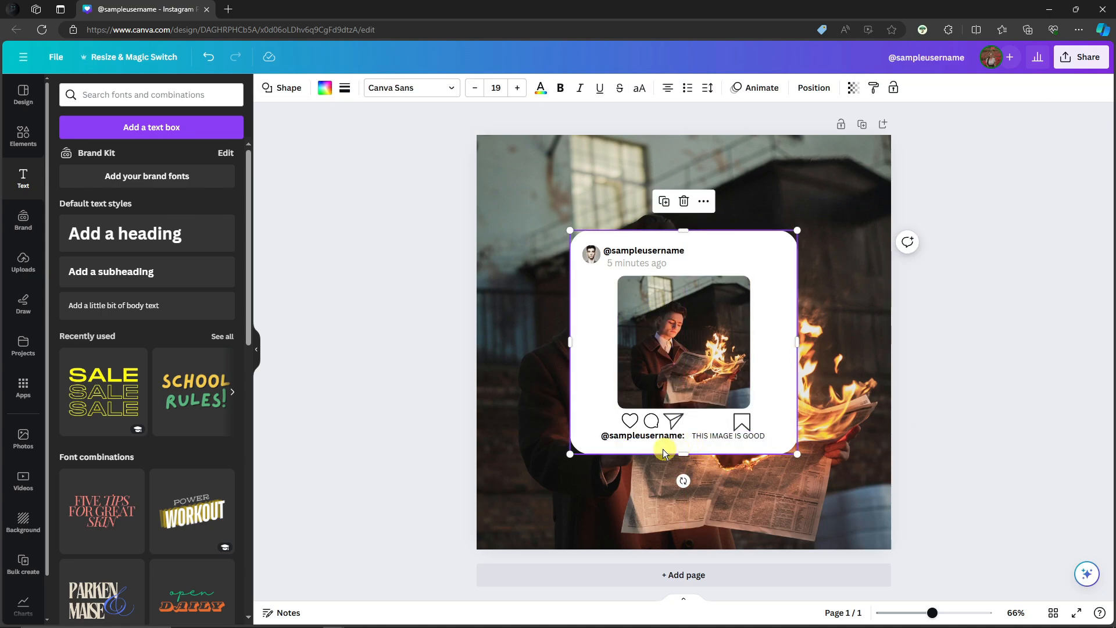
Duplicate the caption, place the copy below the lower username and change its text to "#photography #fire".
click(724, 437)
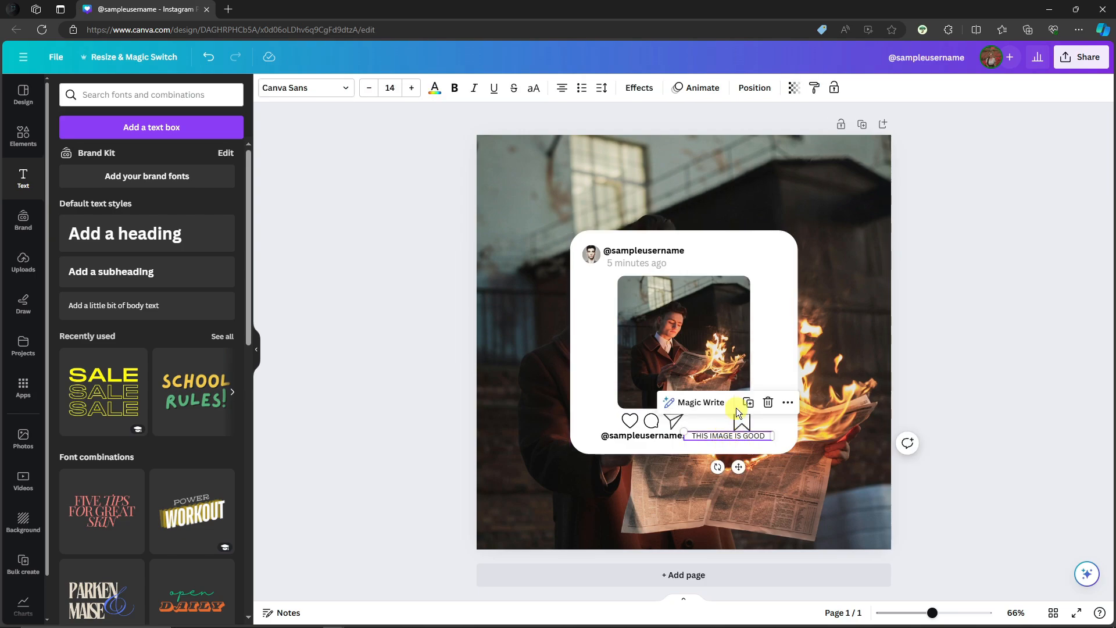
click(751, 408)
drag(723, 442, 652, 446)
click(652, 446)
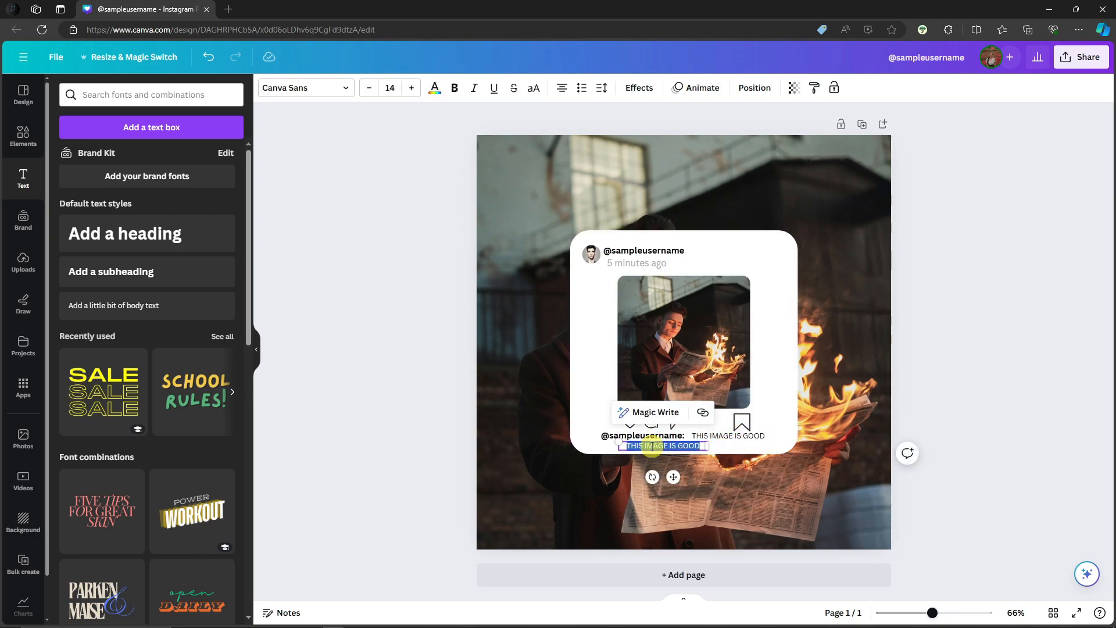
text(#photograp)
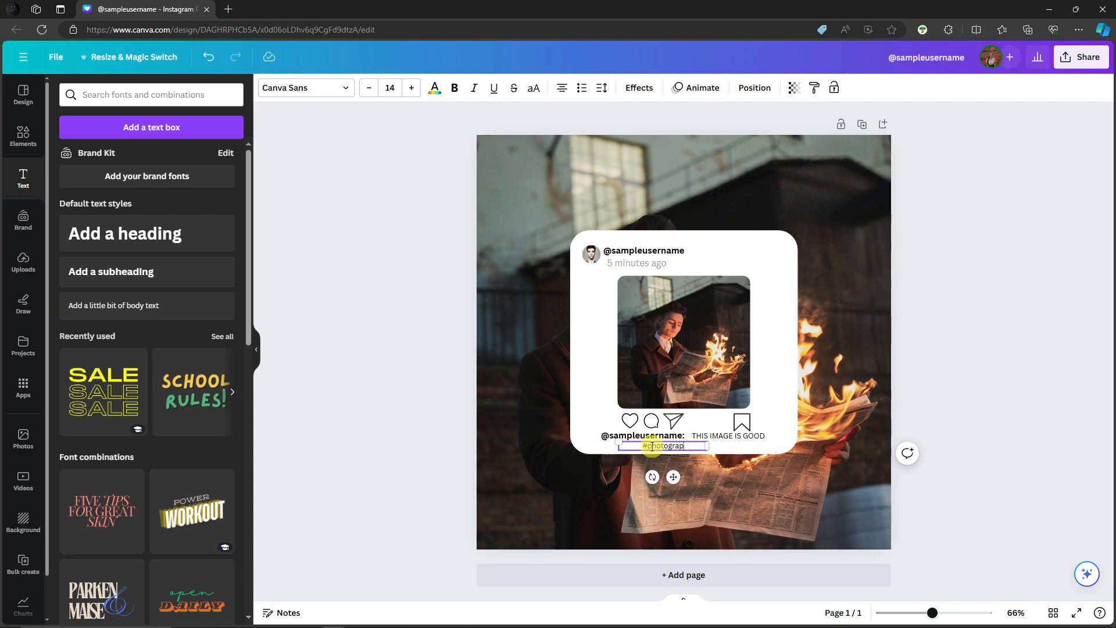
text(hy #fire)
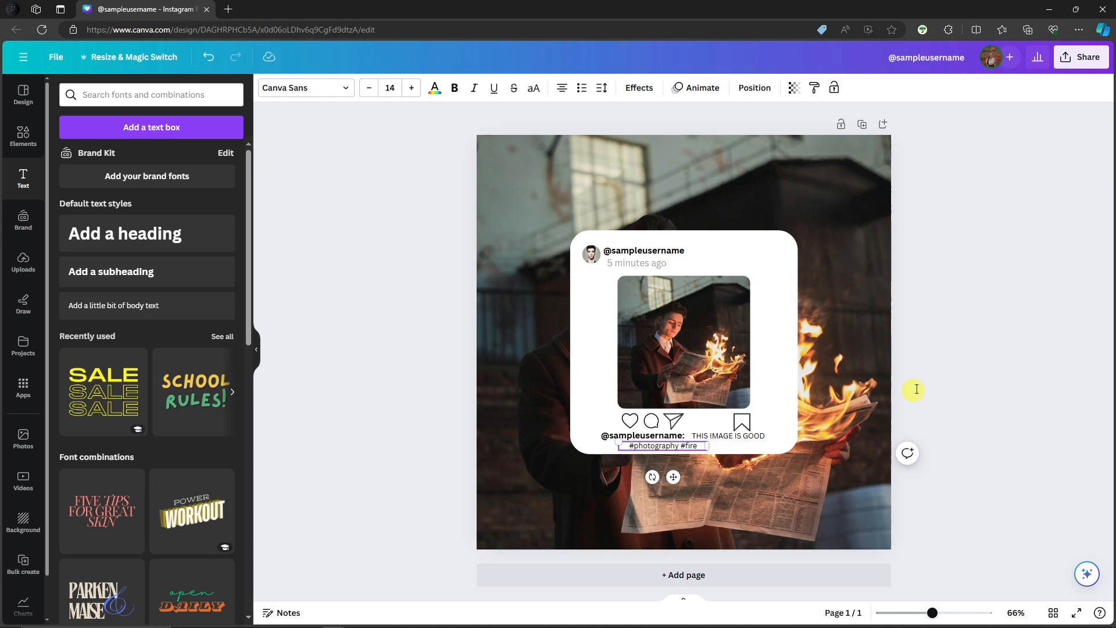
Fine-tune the positions of the hashtag line, the bookmark icon and the "THIS IMAGE IS GOOD" caption below the photo.
click(914, 413)
mouse_move(673, 452)
mouse_down()
mouse_move(650, 447)
mouse_move(736, 445)
mouse_move(658, 446)
mouse_up()
click(980, 293)
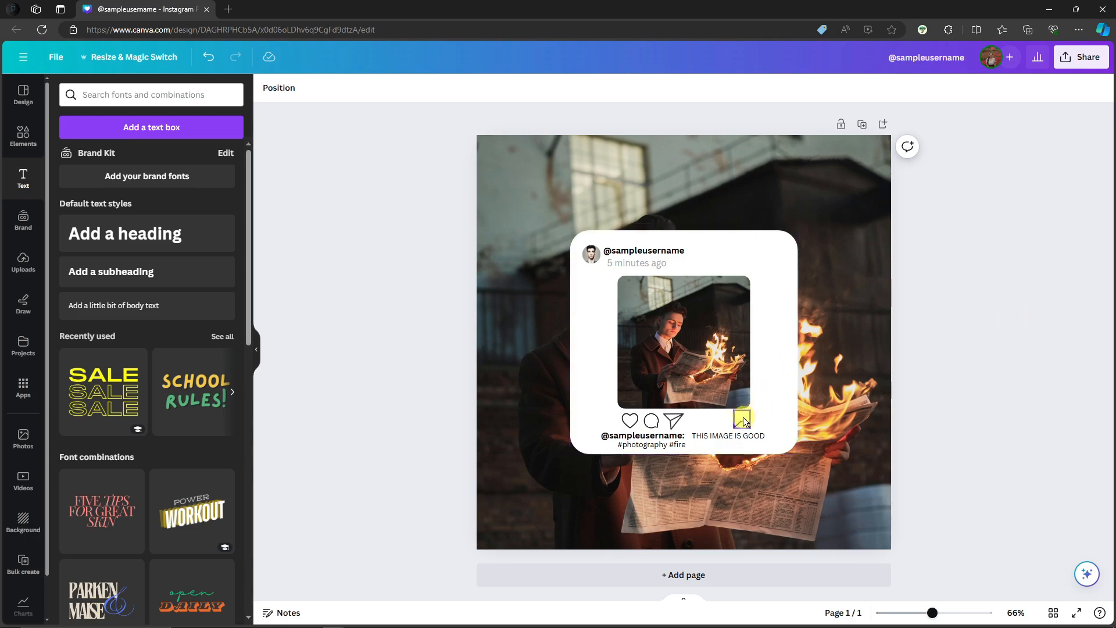
drag(742, 417, 736, 419)
click(1033, 331)
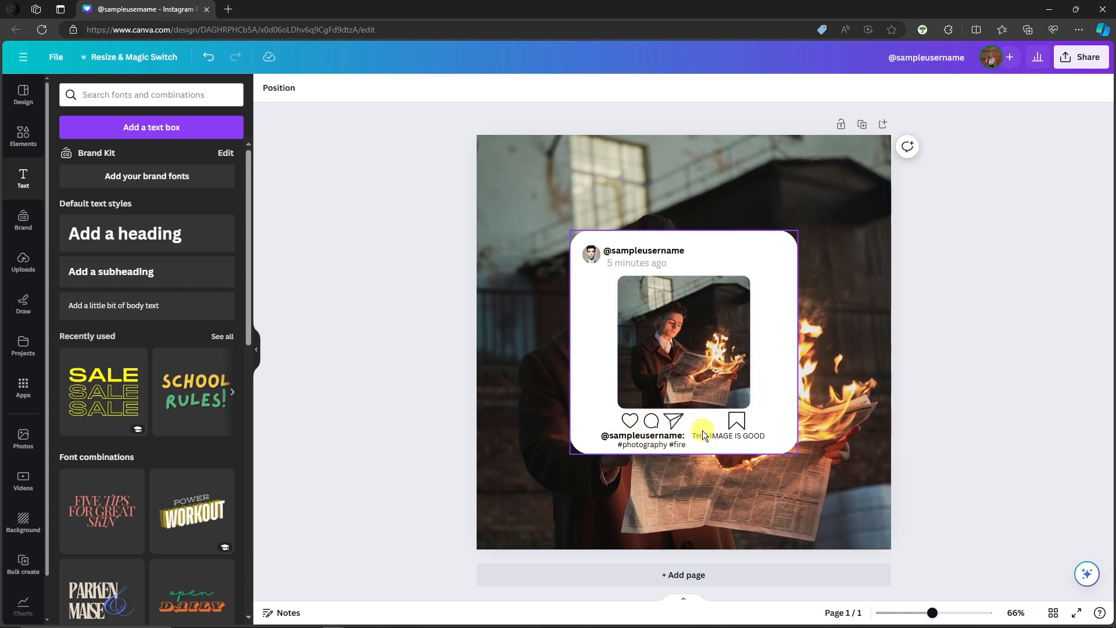
drag(707, 434, 712, 436)
click(1076, 239)
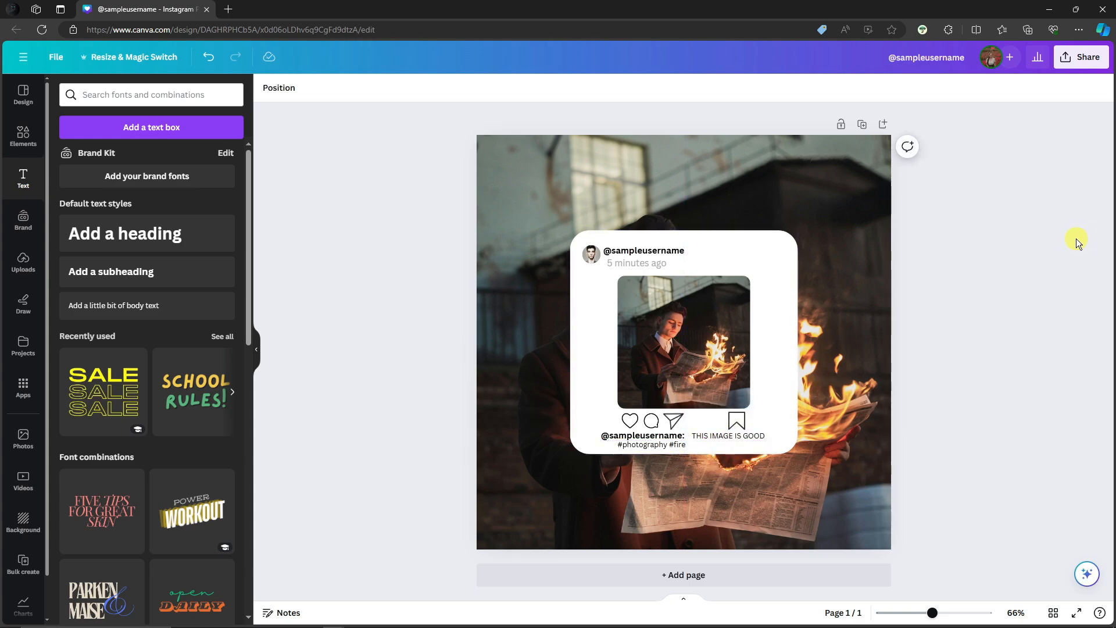
Download the design as a PNG at 1,080 × 1,080 px and dismiss the multiple-files download request.
click(1088, 58)
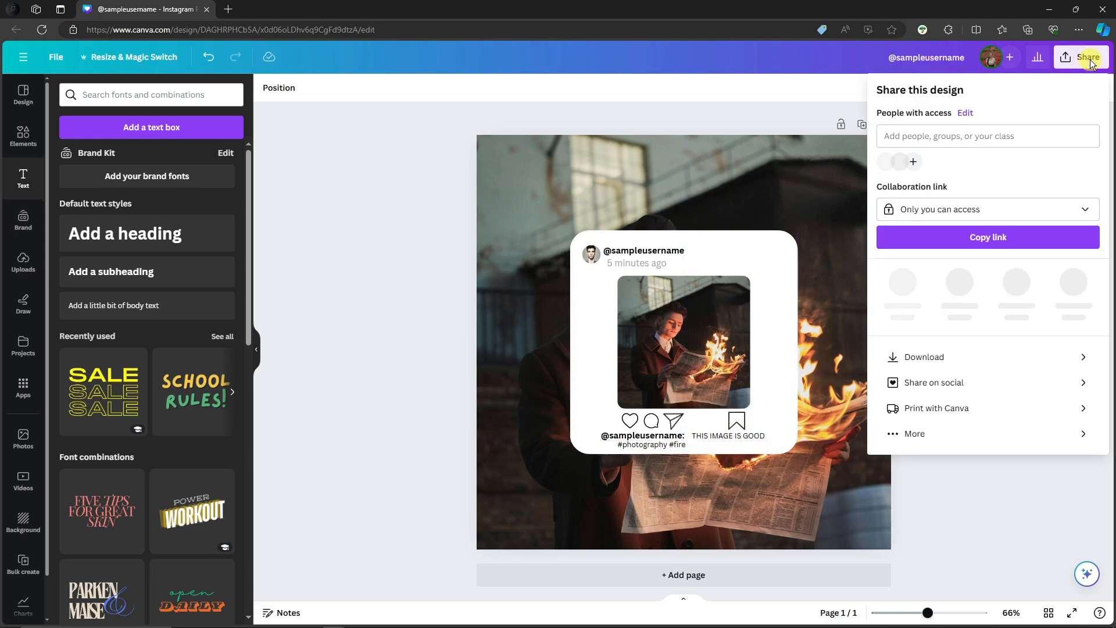
click(943, 352)
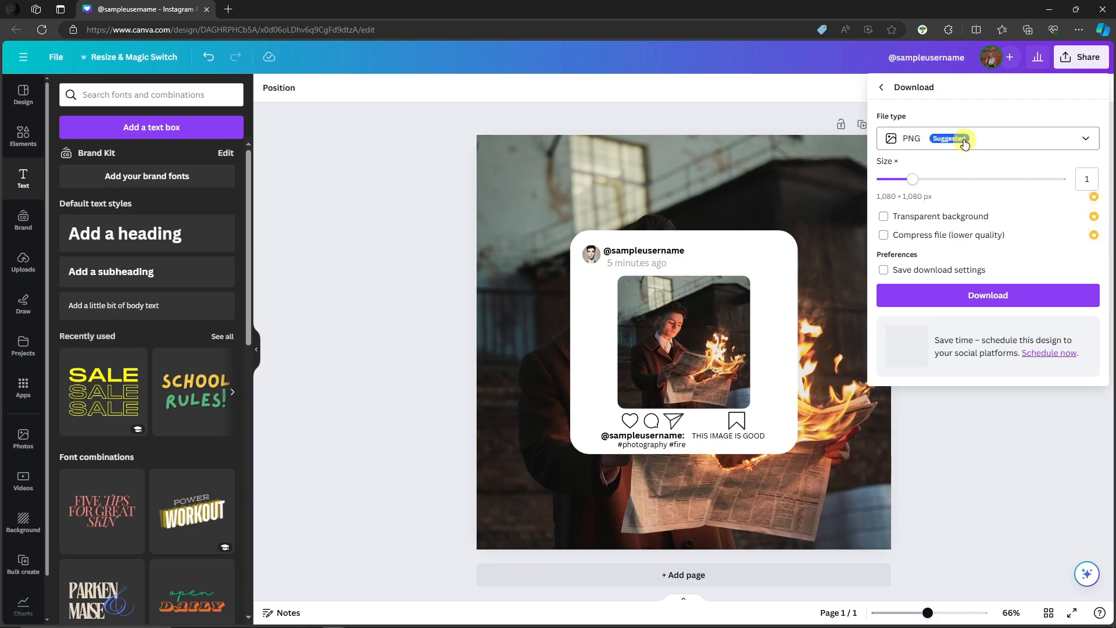
click(975, 299)
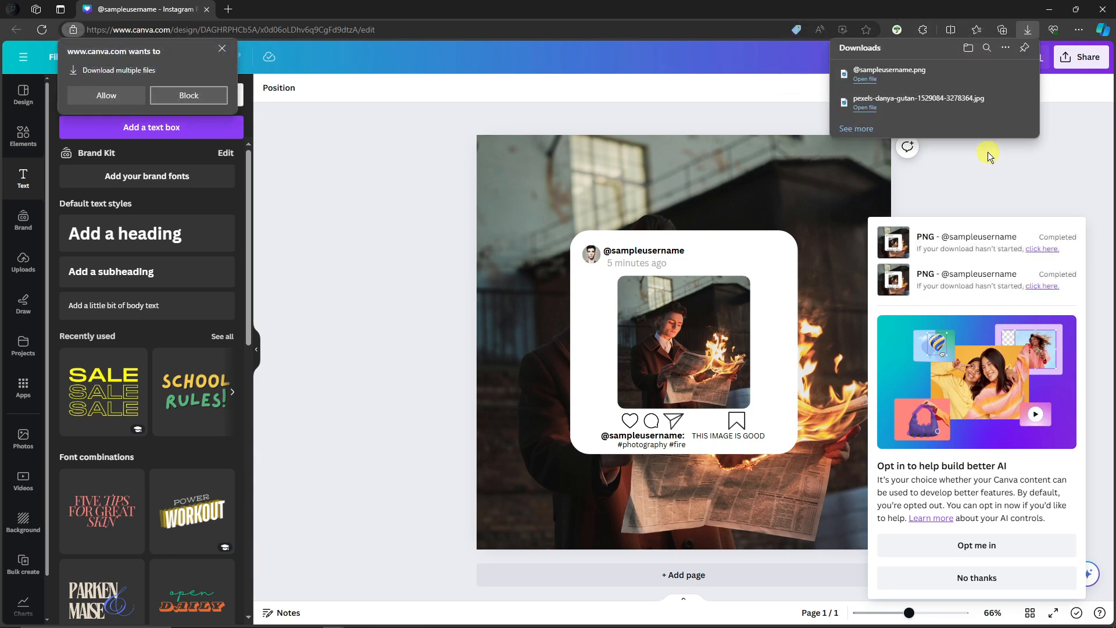
click(224, 53)
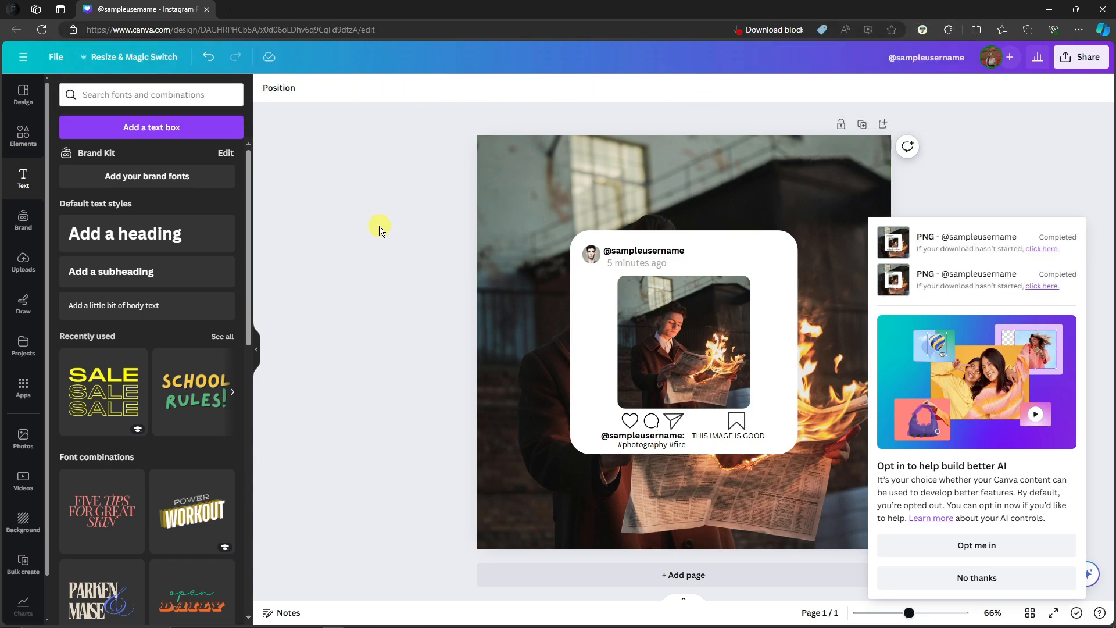